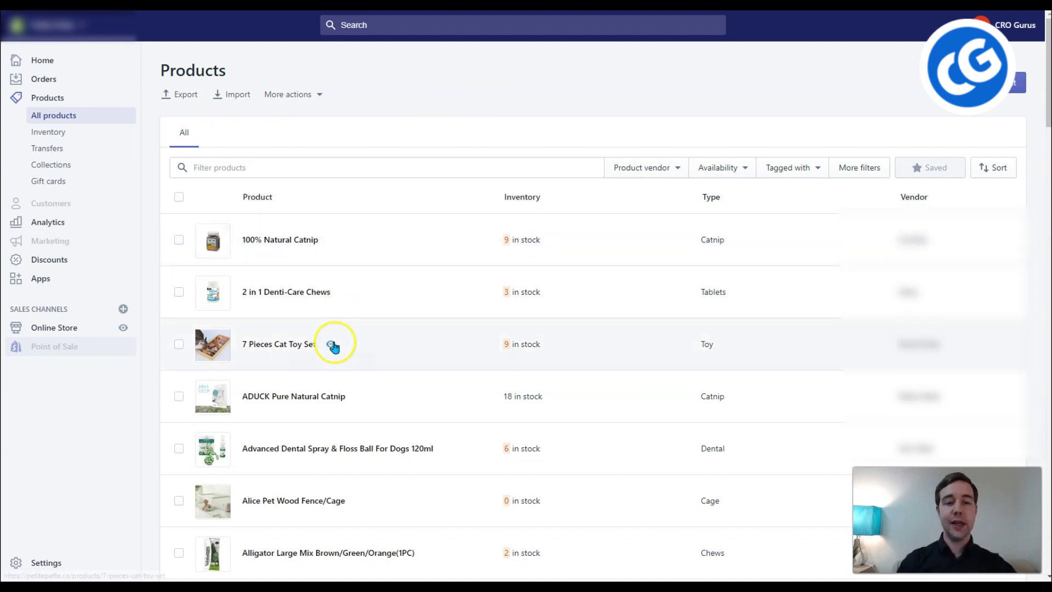
- Review the 100% Natural Catnip product's title, description and details, then go to Collections
scroll(334, 343, "down", 15)
scroll(334, 347, "up", 15)
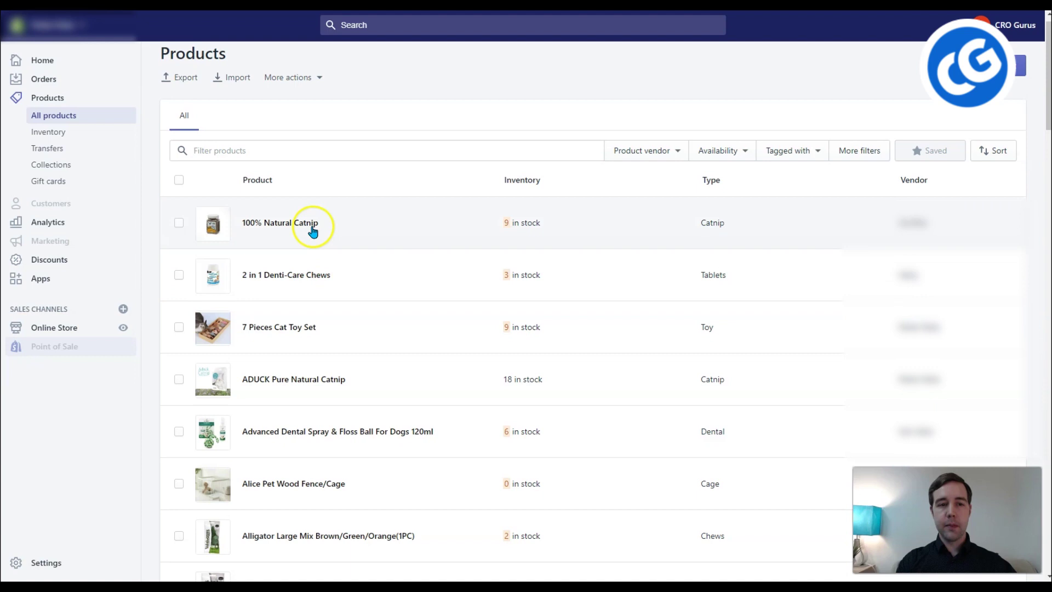
left_click(287, 222)
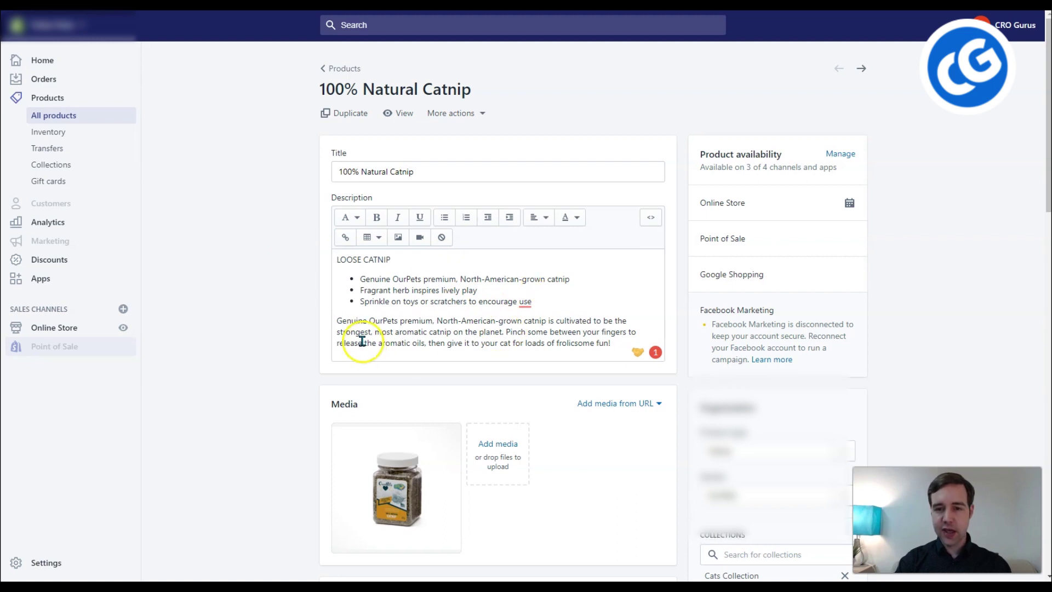
scroll(255, 318, "down", 1)
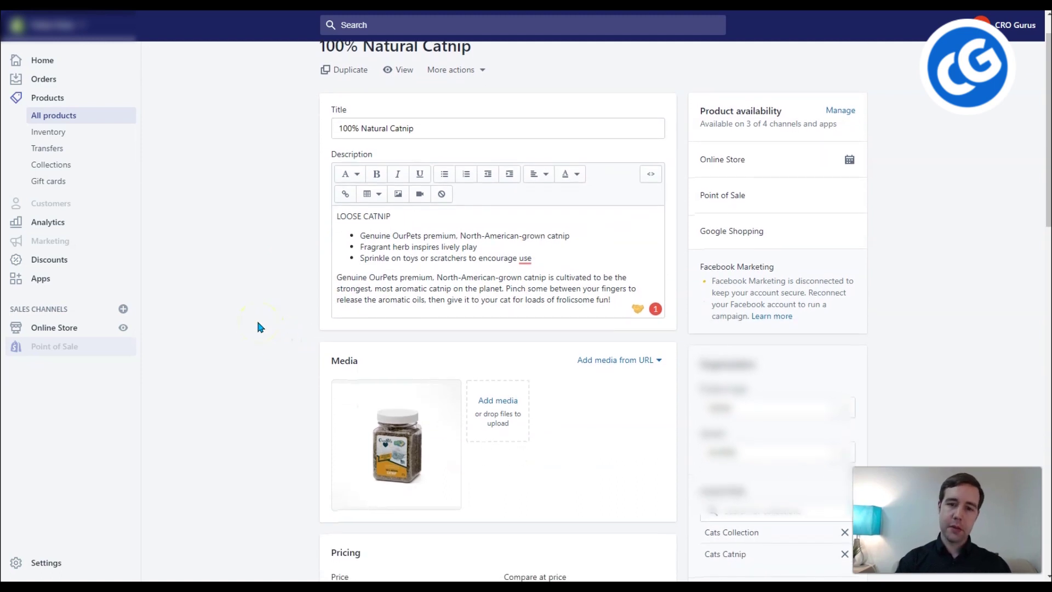
scroll(258, 324, "down", 1)
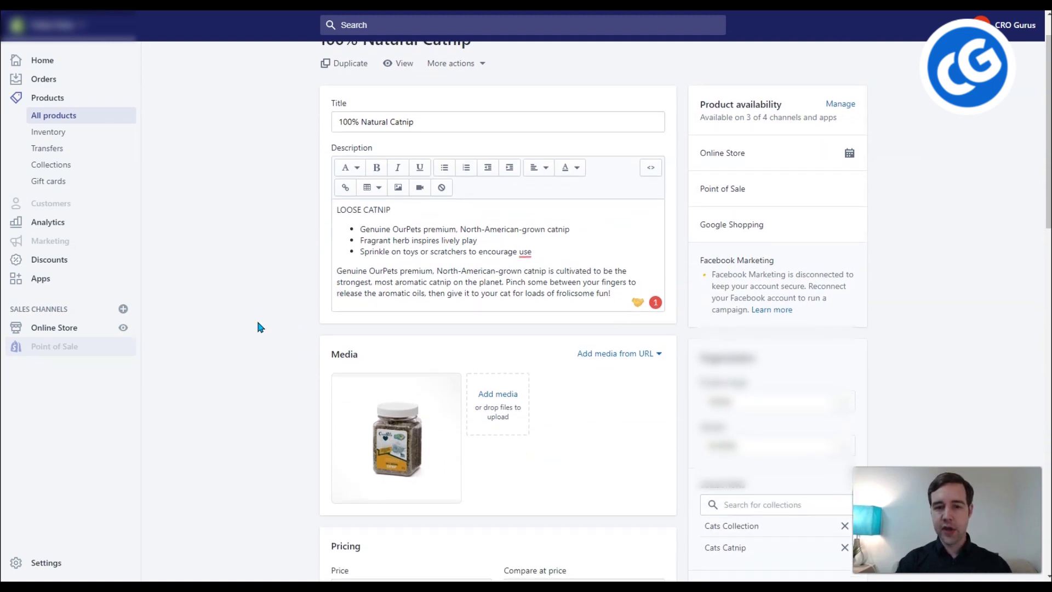
scroll(258, 323, "down", 15)
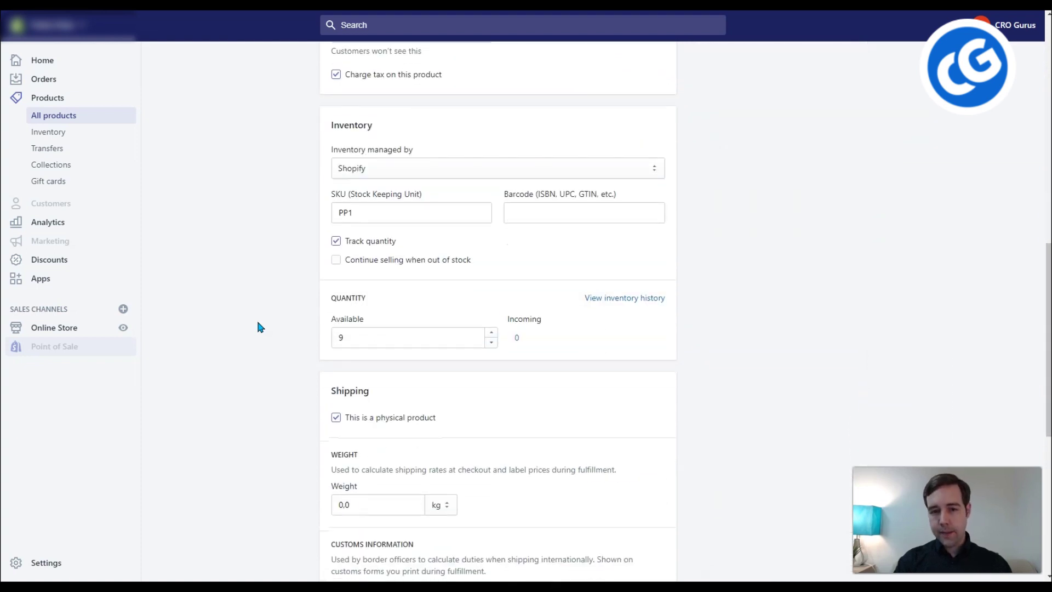
scroll(260, 327, "up", 20)
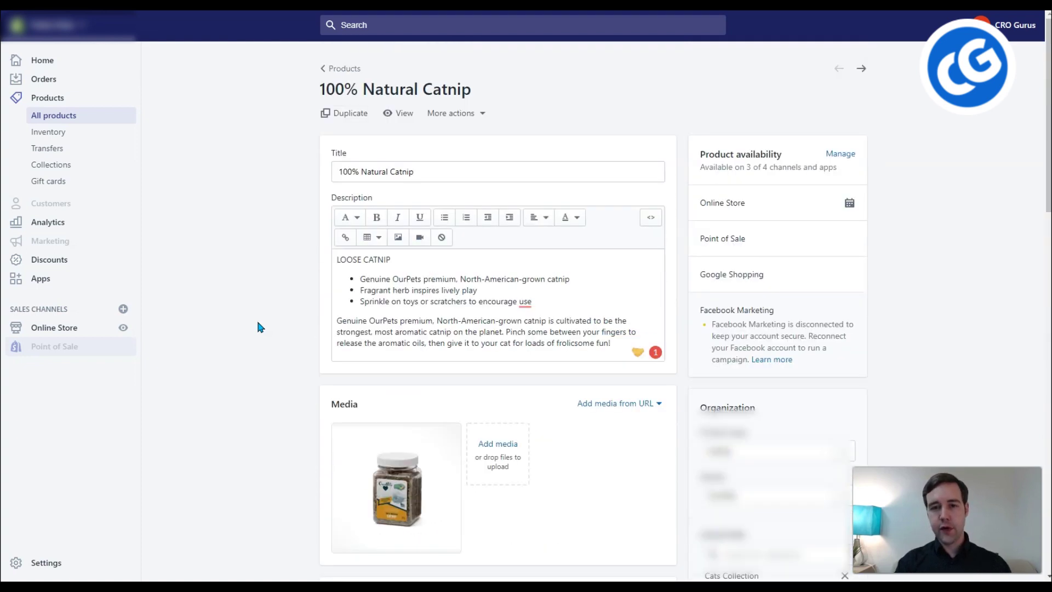
scroll(260, 327, "down", 3)
scroll(260, 327, "down", 1)
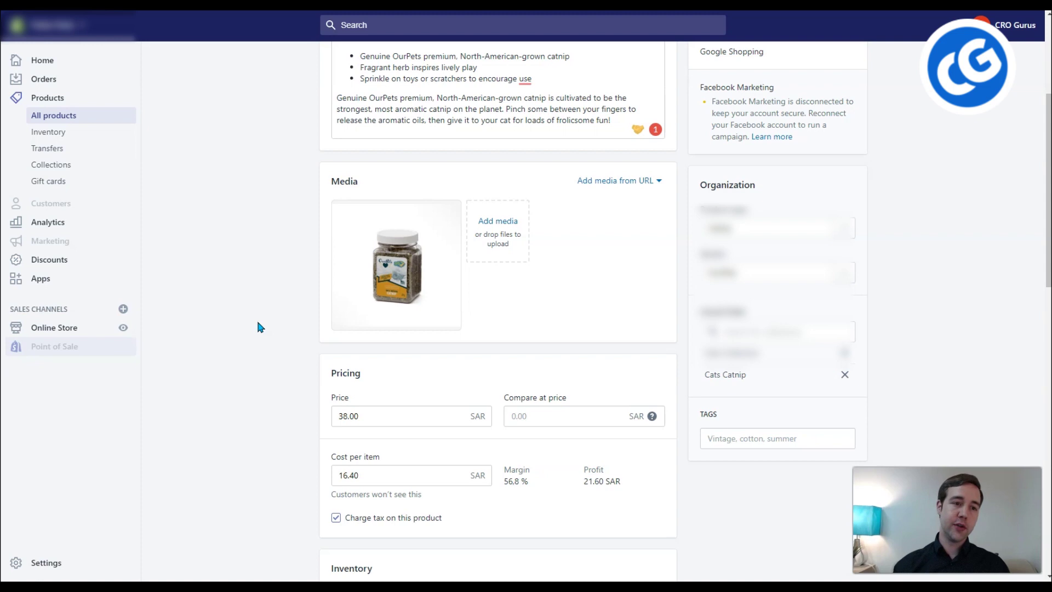
left_click(68, 171)
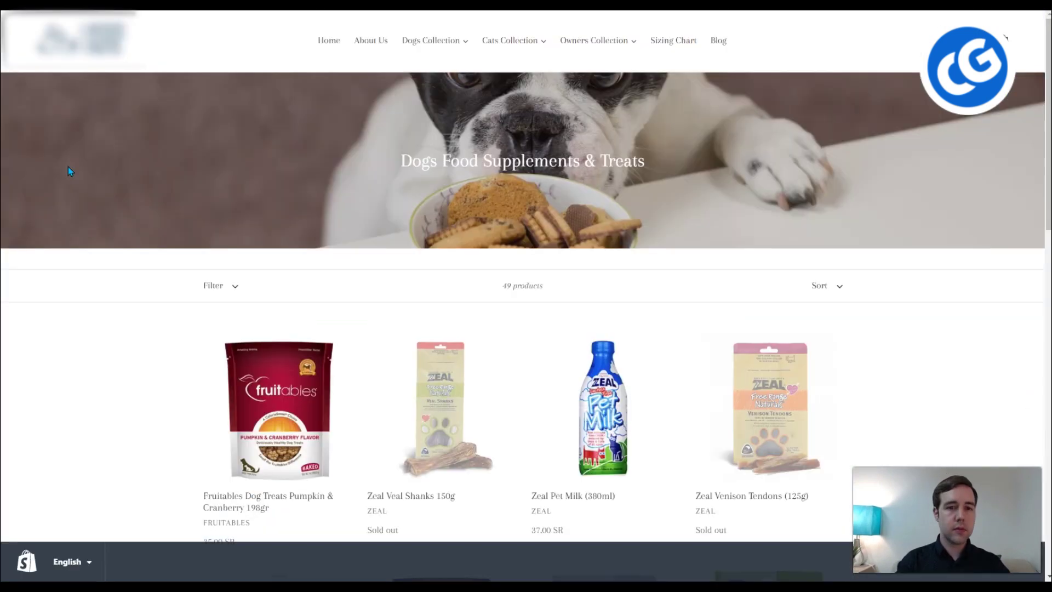
- Match the storefront heading to the Dogs Food Supplements & Treats title and description fields
triple_click(445, 171)
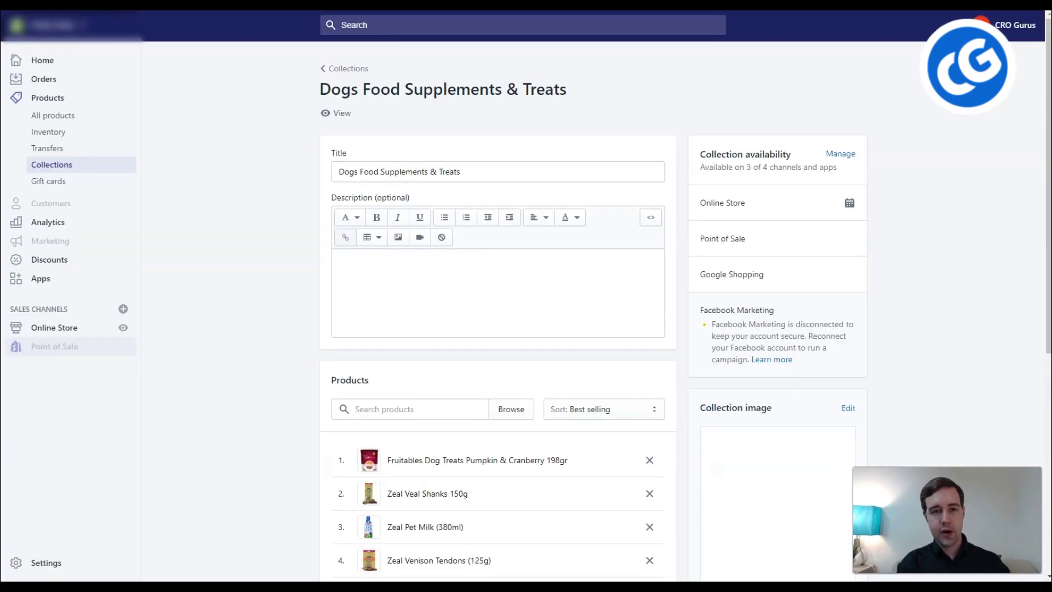
triple_click(517, 172)
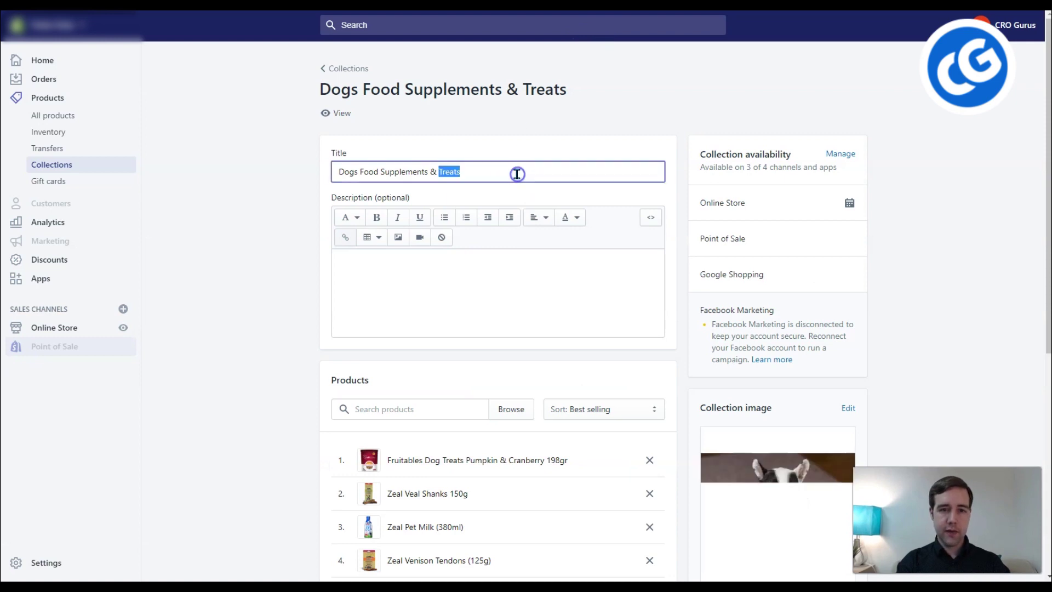
left_click(214, 219)
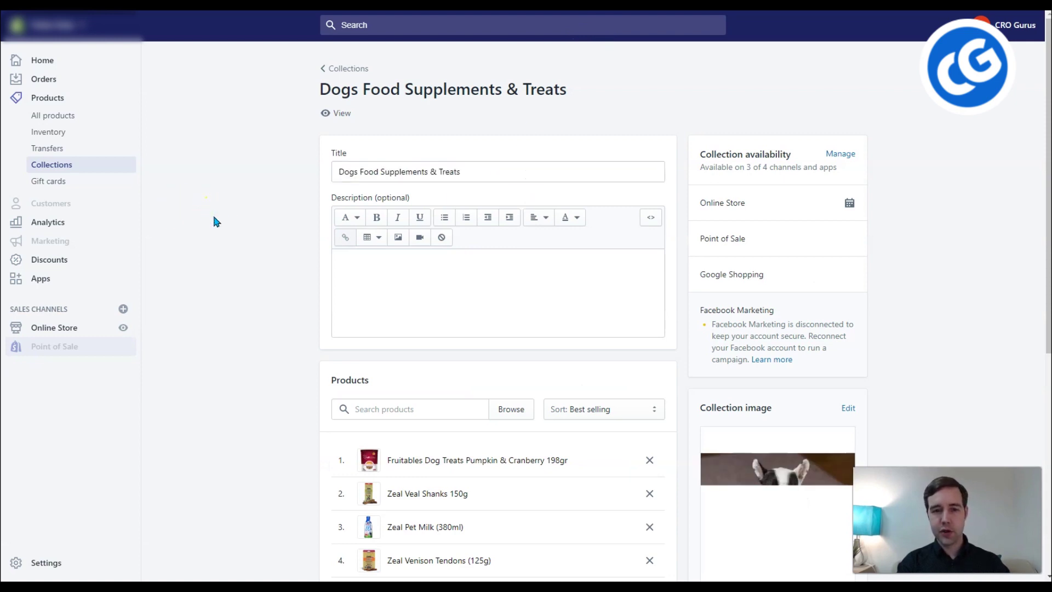
left_click(367, 292)
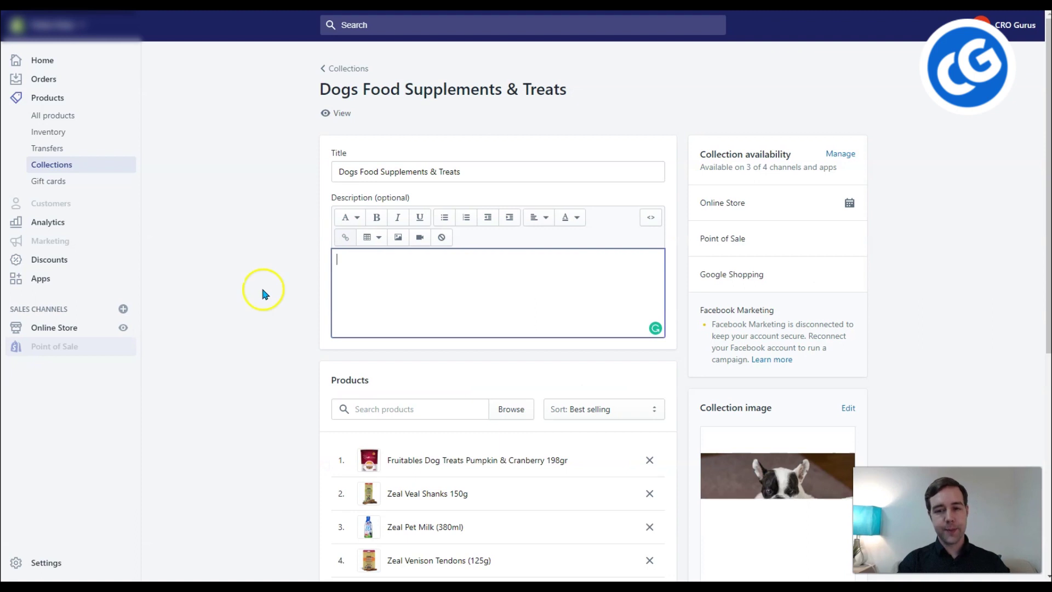
- On the Themes page, locate Download theme file in the live Debut theme's Actions
left_click(230, 296)
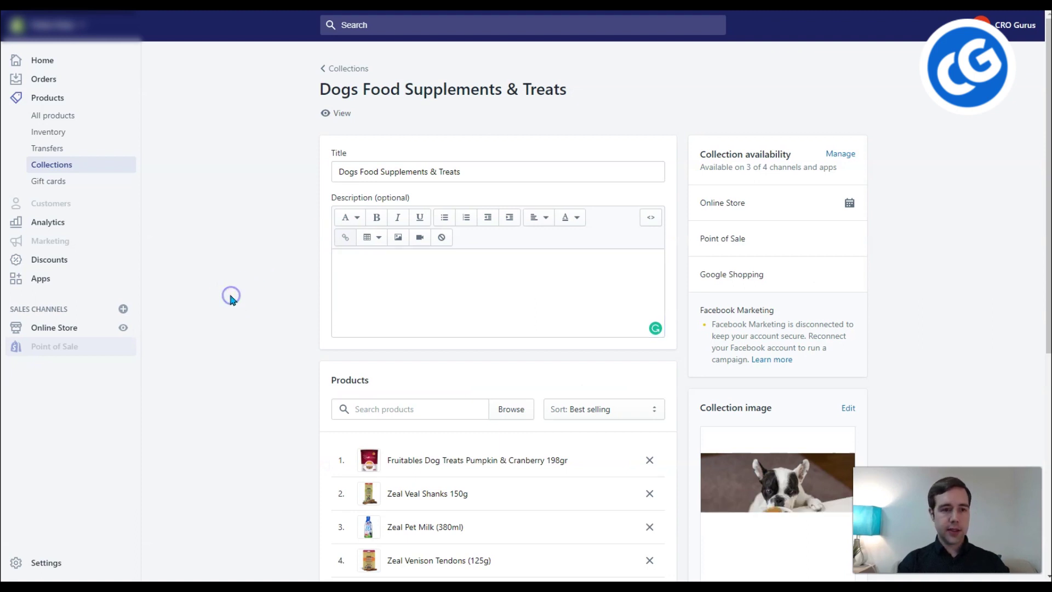
left_click(50, 328)
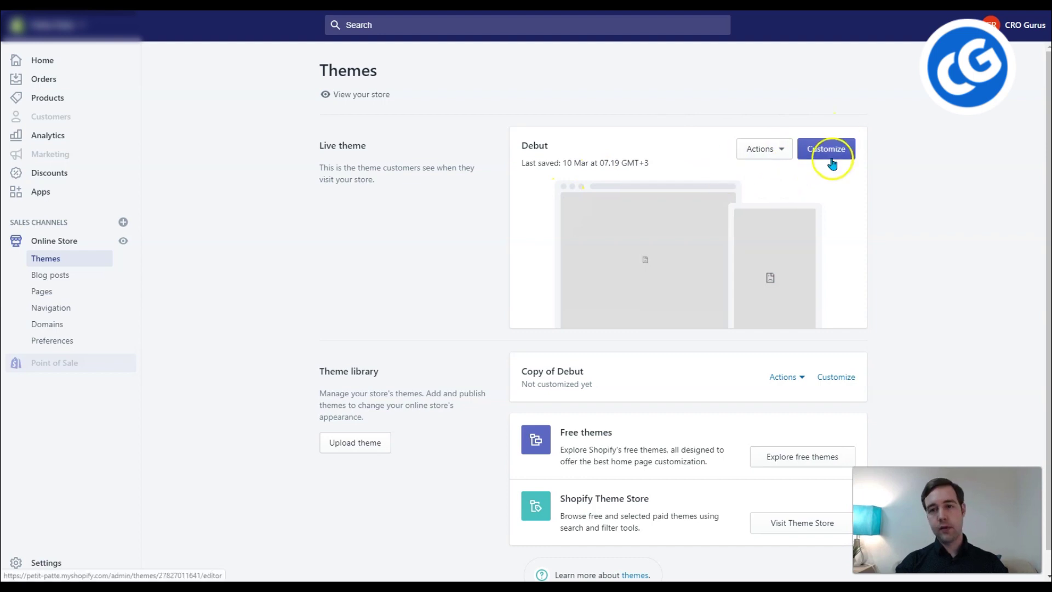
left_click(782, 152)
left_click(747, 251)
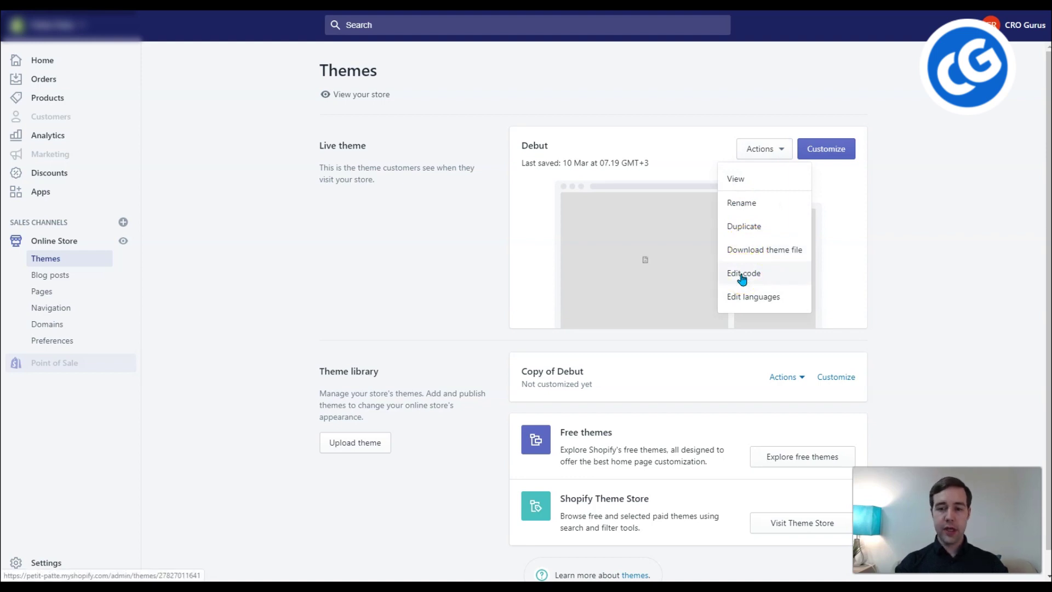
left_click(500, 255)
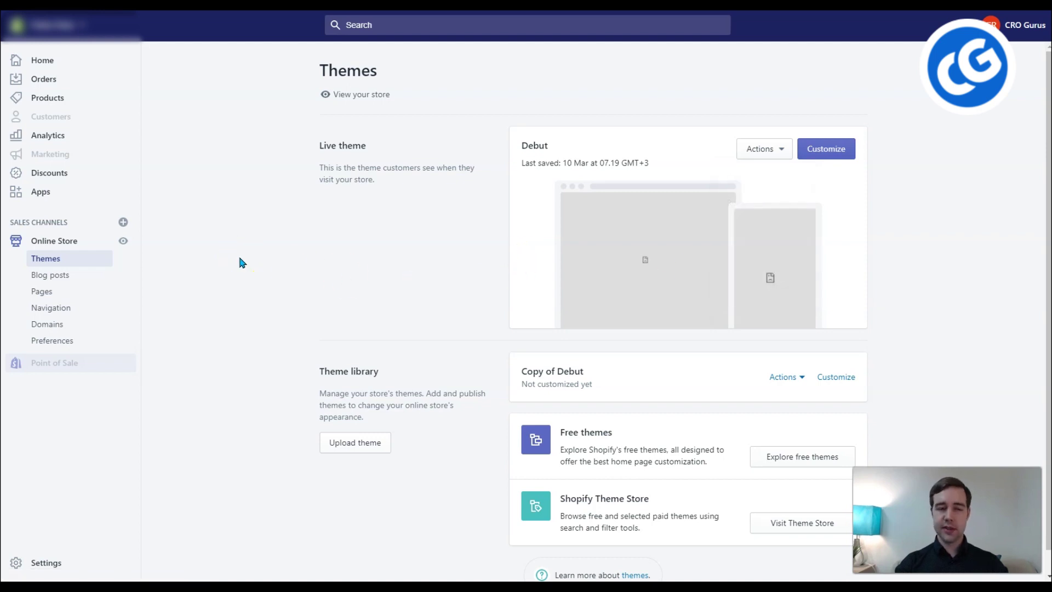
- Browse the Blog posts, Pages and Navigation menus, then open the Settings overview
left_click(47, 276)
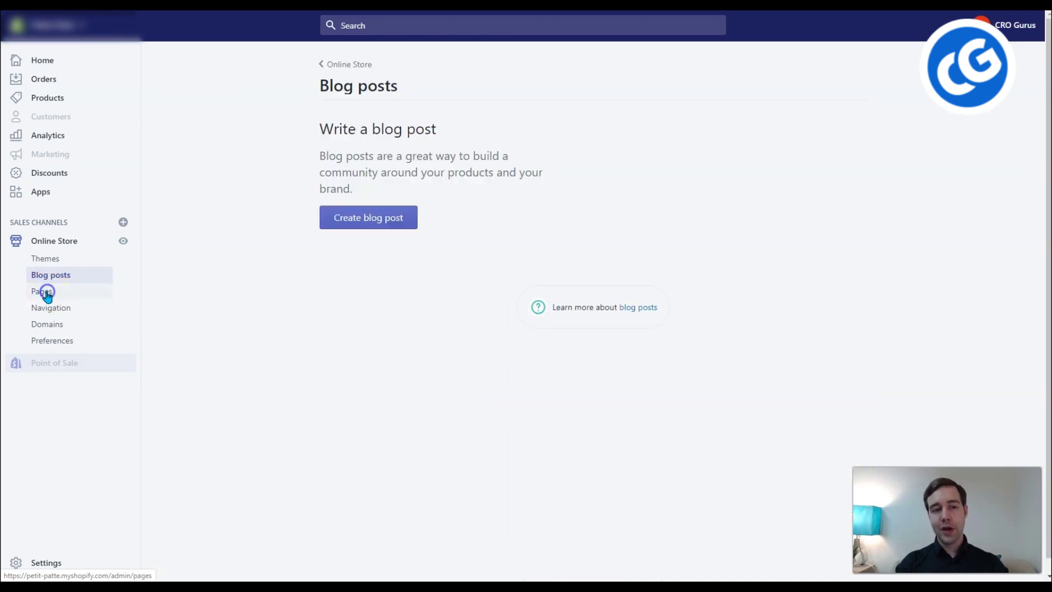
left_click(47, 294)
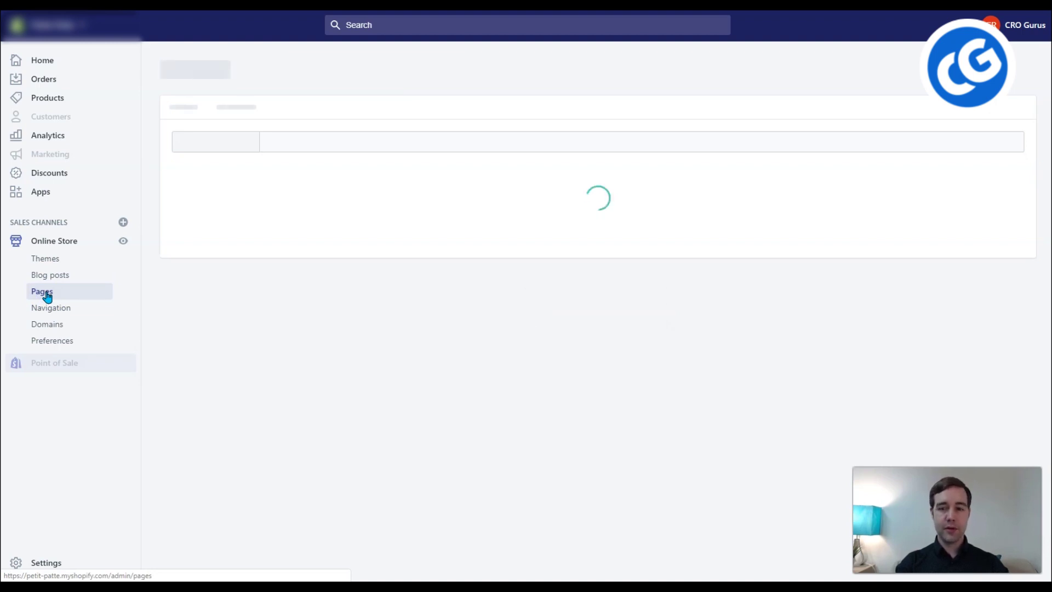
left_click(64, 311)
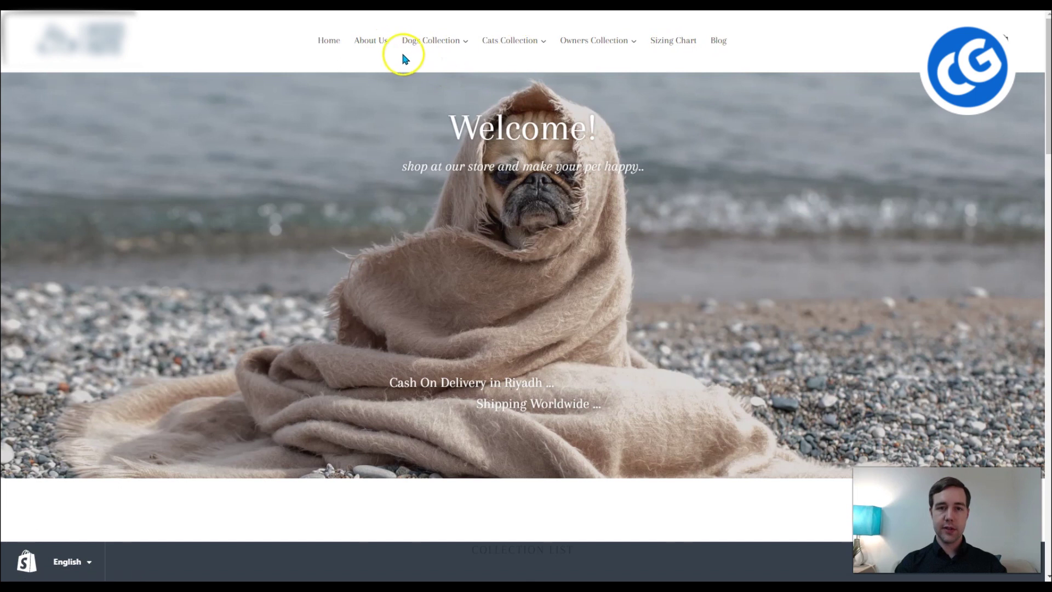
scroll(400, 50, "down", 15)
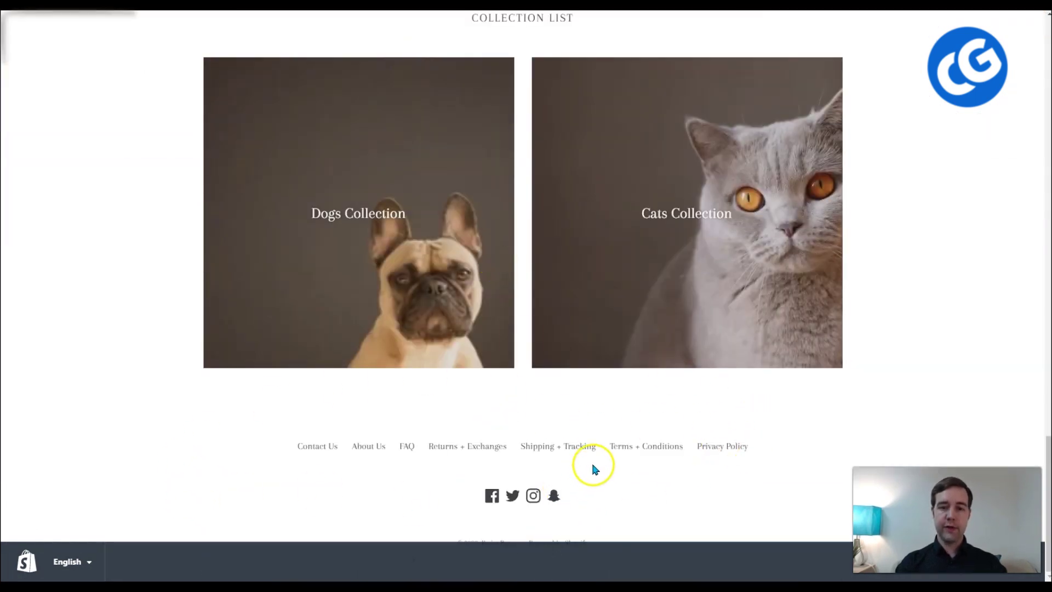
scroll(593, 469, "up", 15)
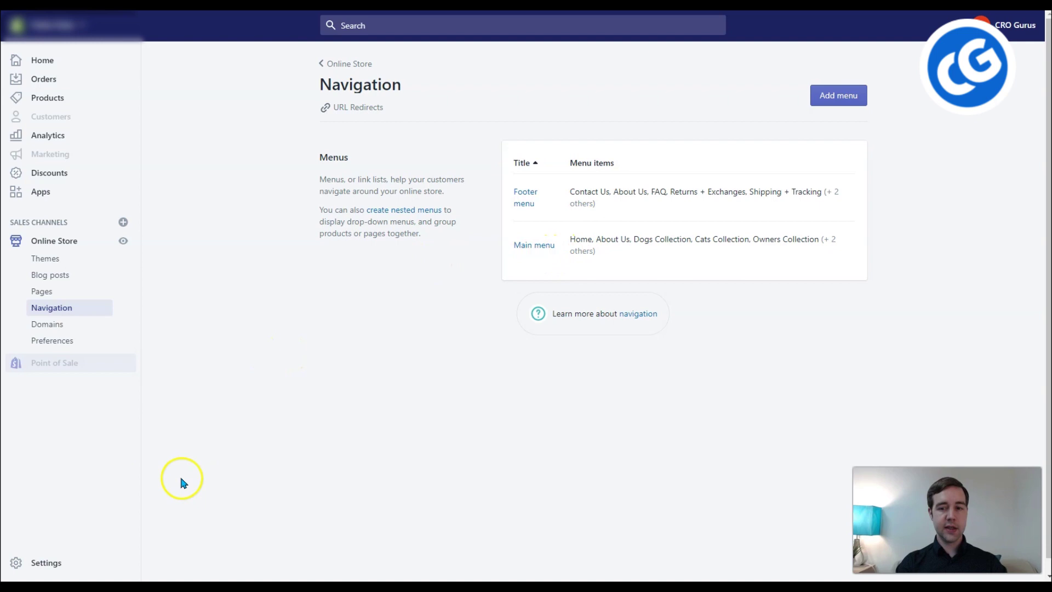
left_click(57, 565)
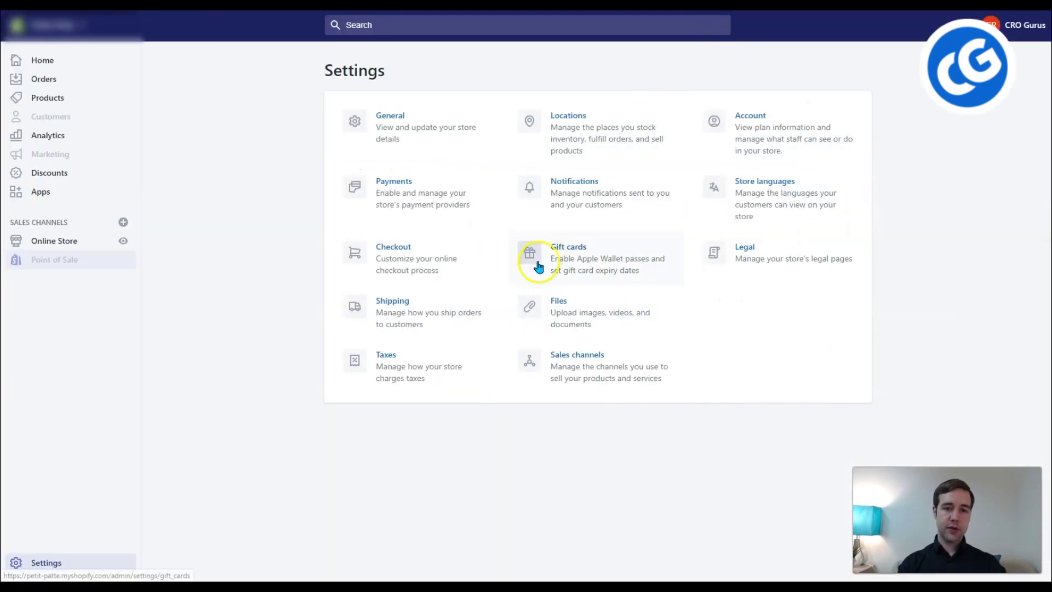
- Open Manage checkout language from the Checkout settings' Checkout language section
left_click(458, 280)
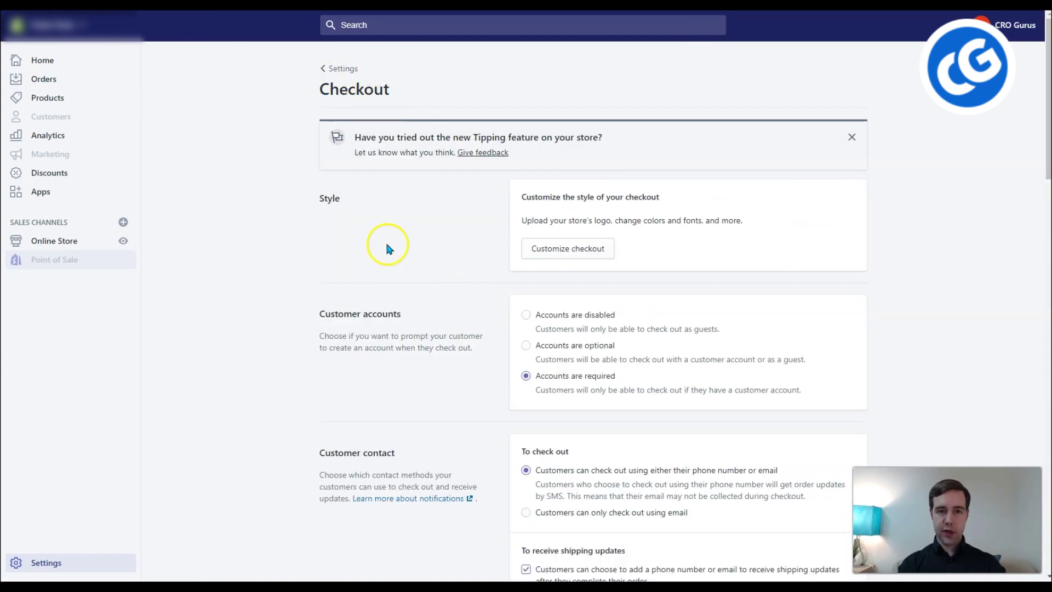
scroll(465, 378, "down", 20)
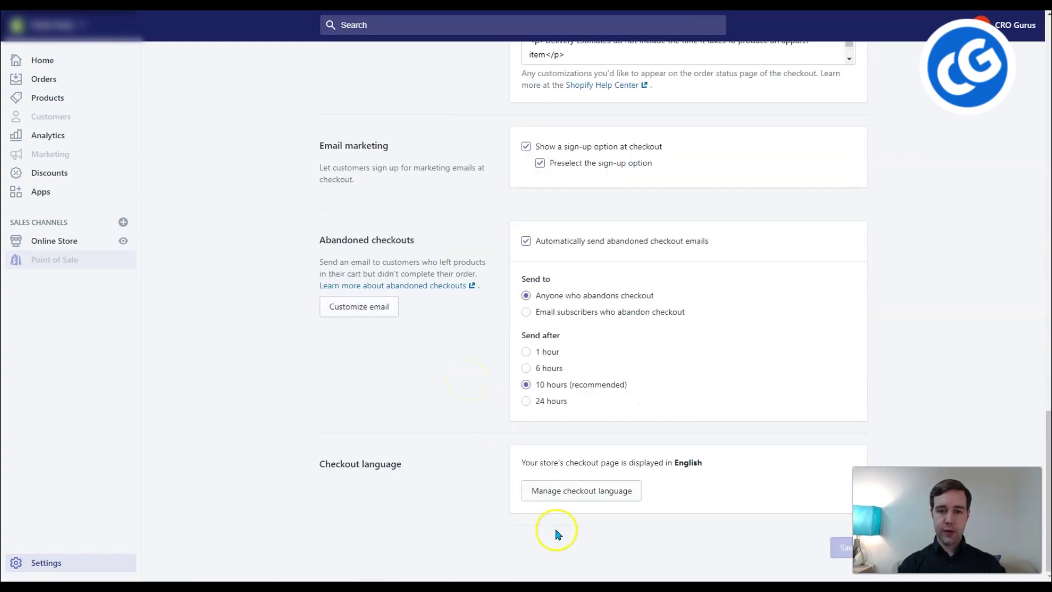
left_click(593, 491)
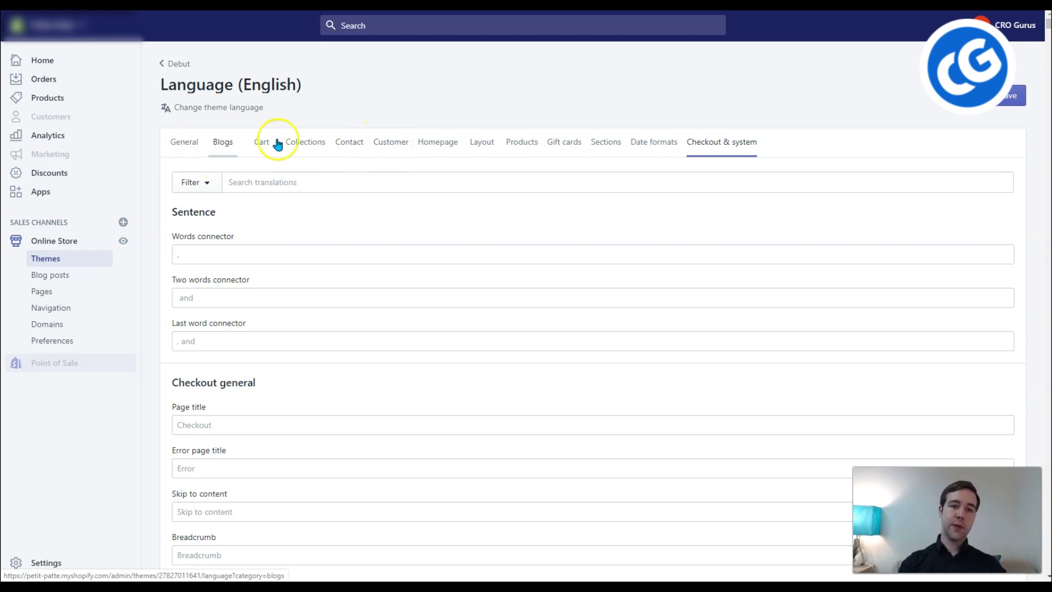
- Load the Contact page wording, then search the theme translations for 'checkout'
left_click(347, 148)
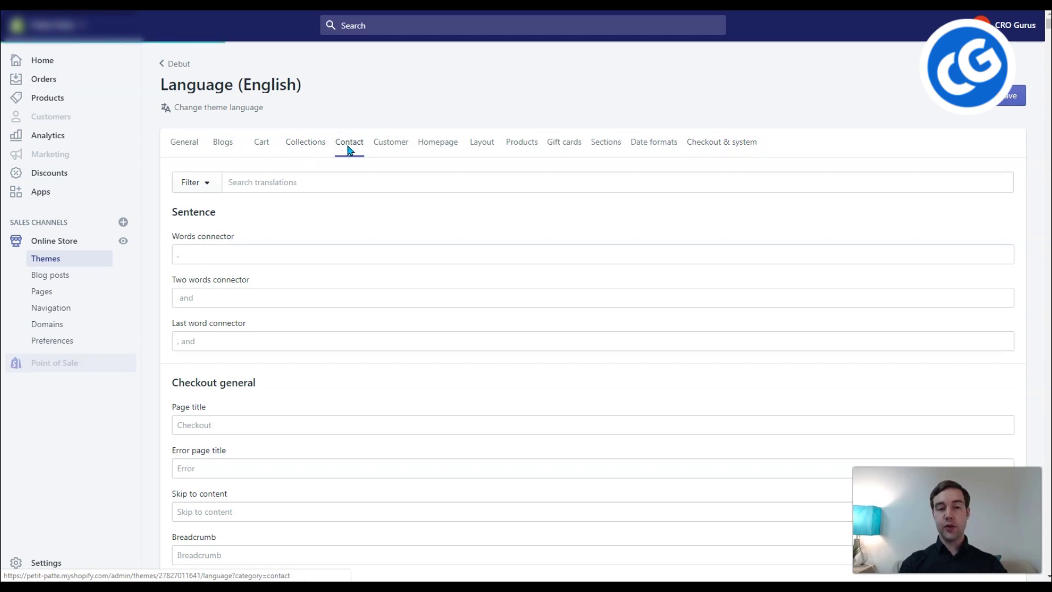
left_click(366, 254)
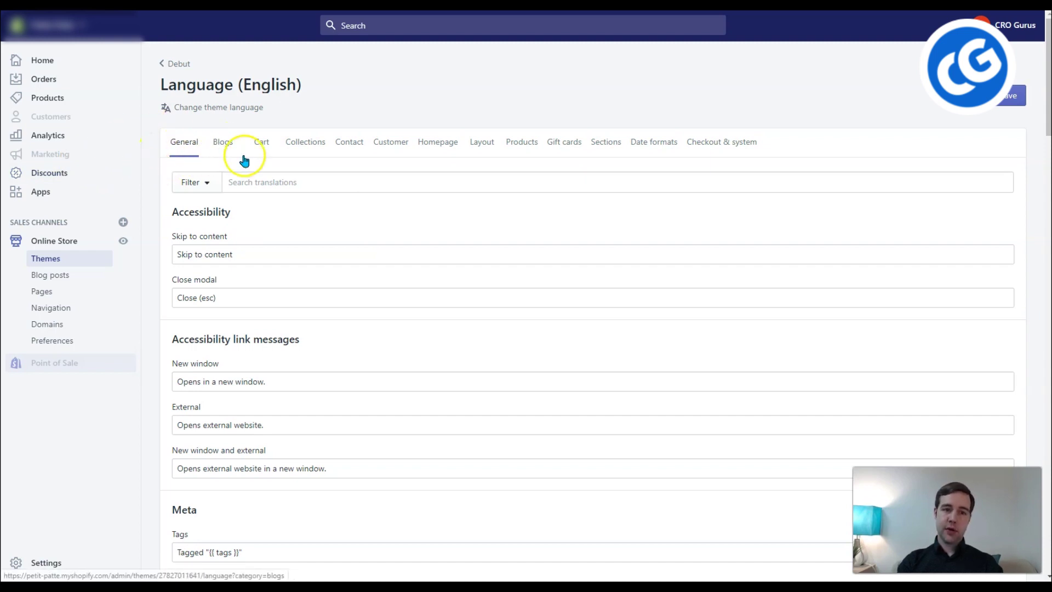
left_click(248, 181)
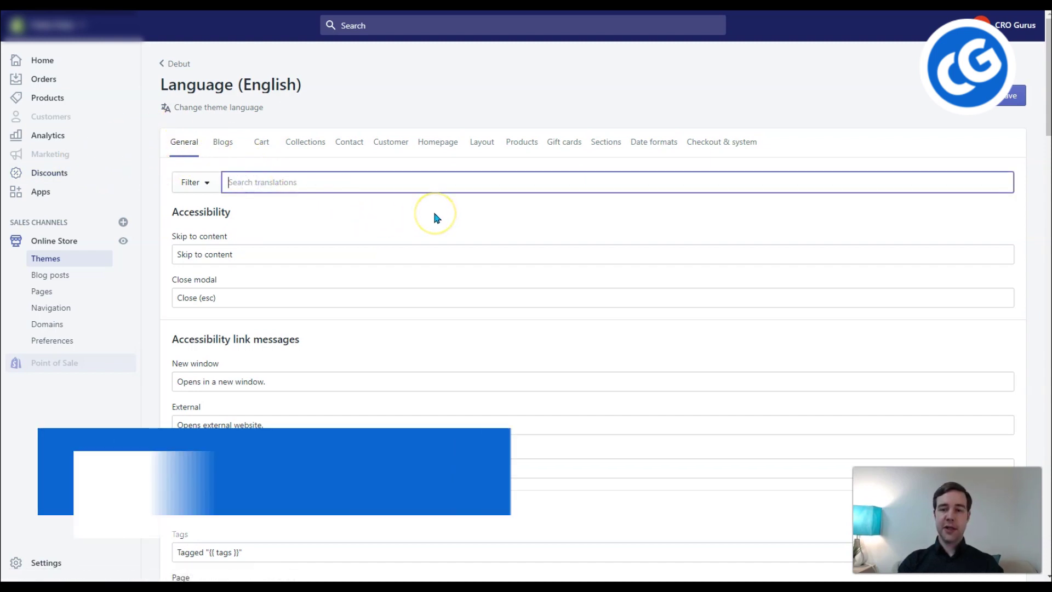
type("checkout")
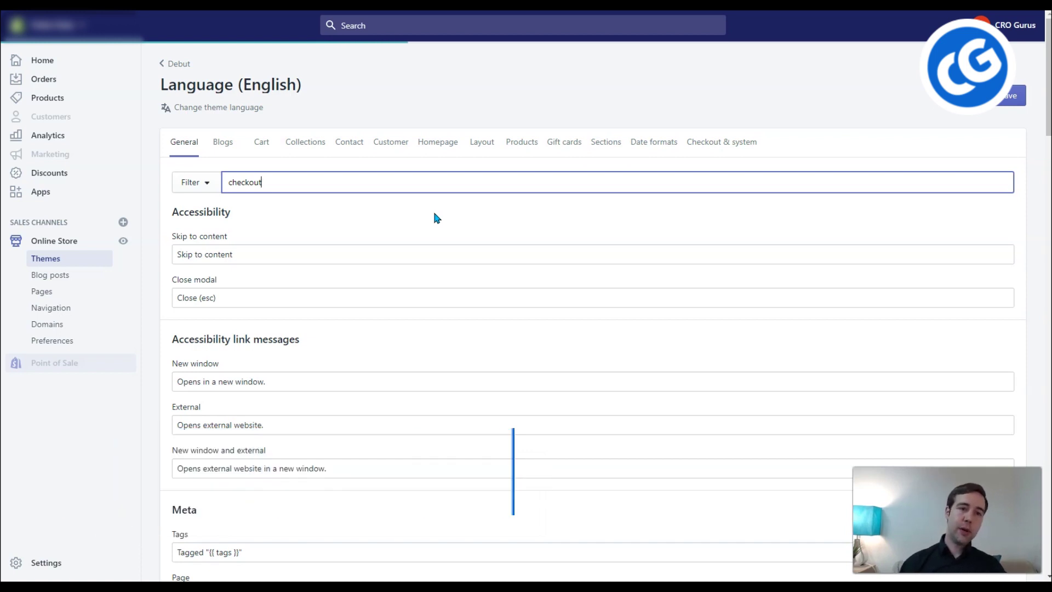
- Review the checkout results, including Autocomplete selection, and return to Settings
left_click(433, 187)
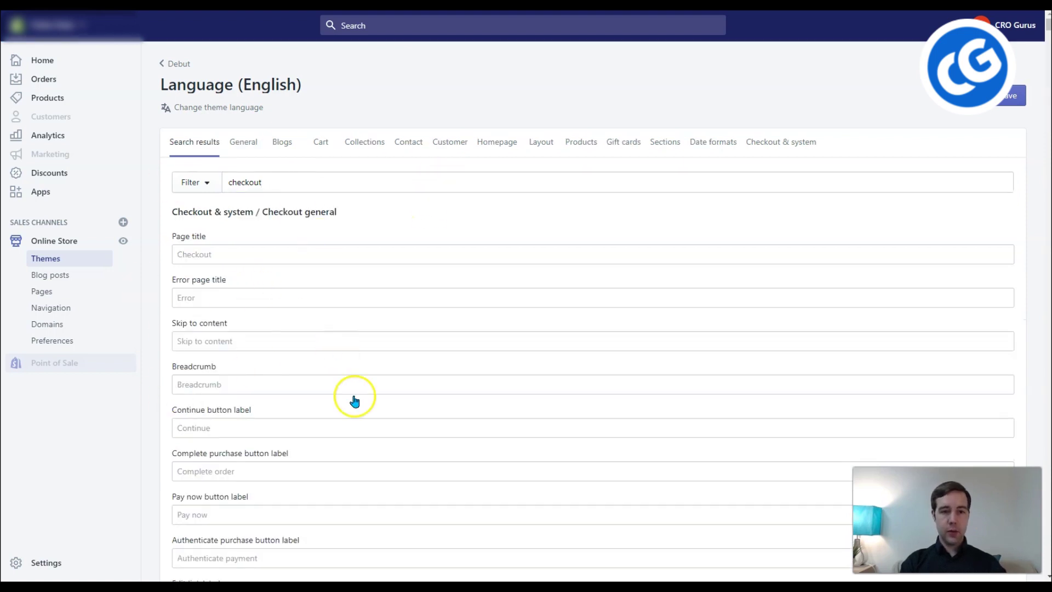
scroll(424, 436, "down", 1)
scroll(424, 436, "down", 1)
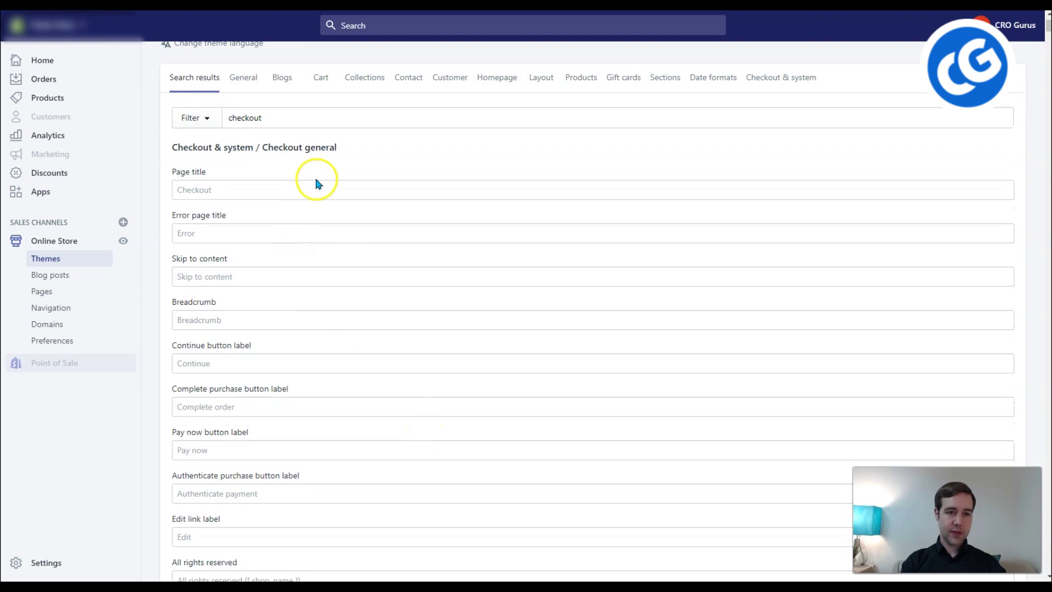
scroll(461, 262, "down", 4)
scroll(462, 268, "down", 18)
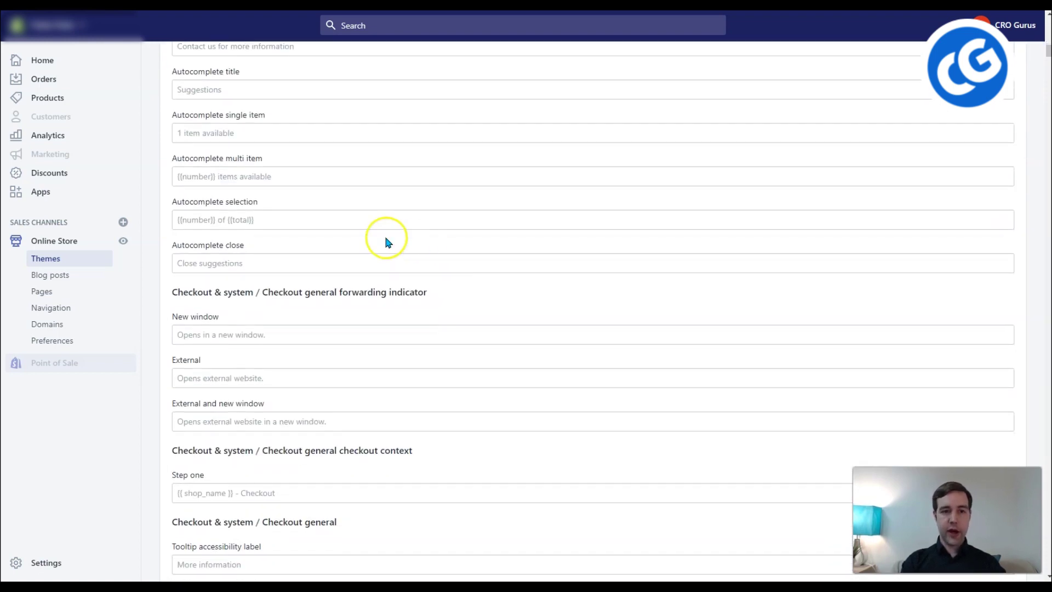
left_click(376, 222)
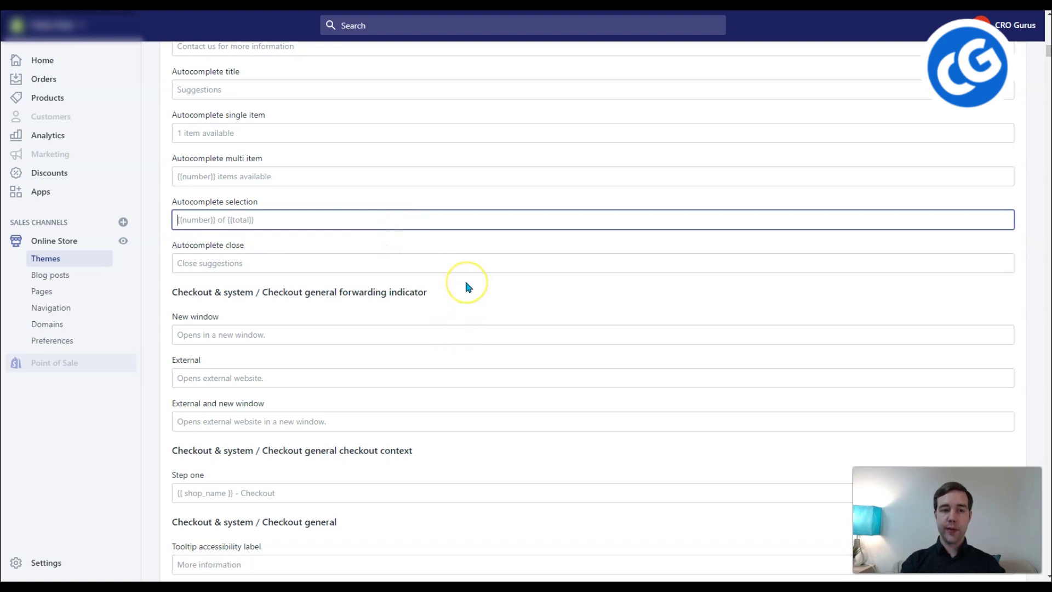
scroll(465, 278, "up", 20)
left_click(473, 241)
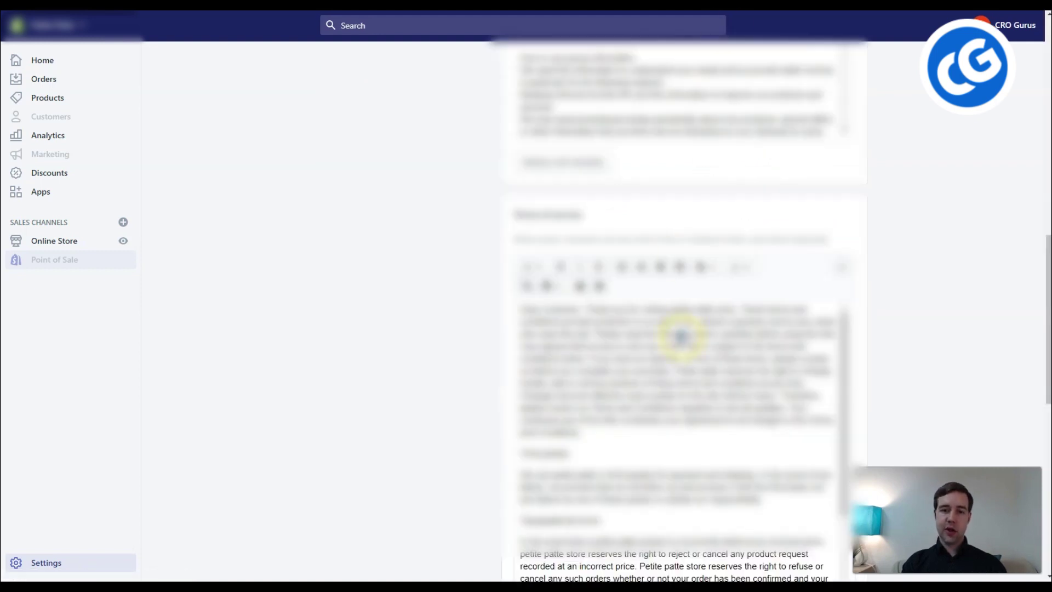
- Scroll through the Settings Legal page to review the store policies
scroll(434, 282, "up", 10)
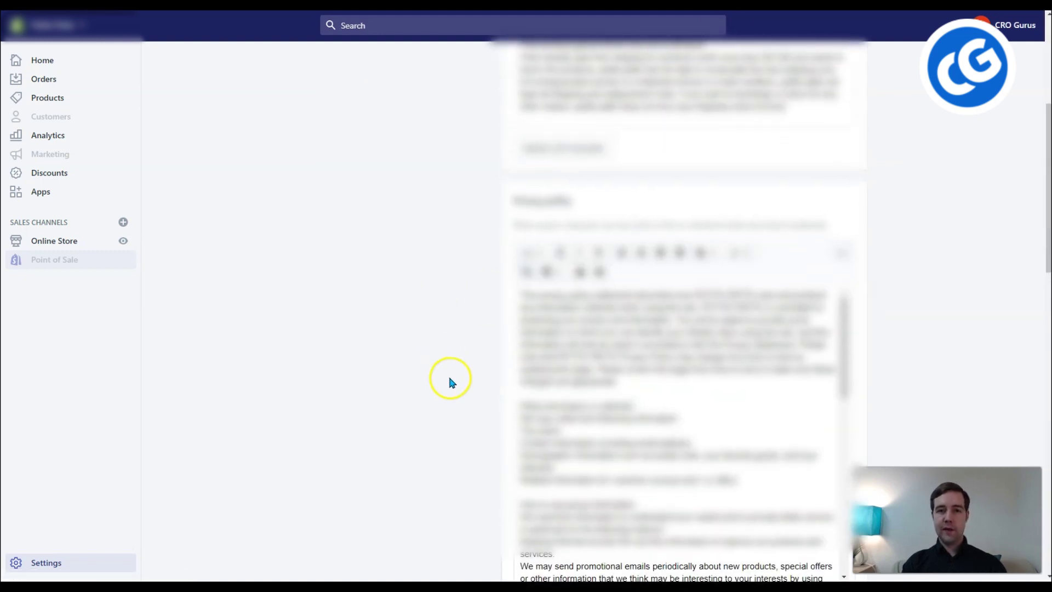
scroll(419, 430, "down", 10)
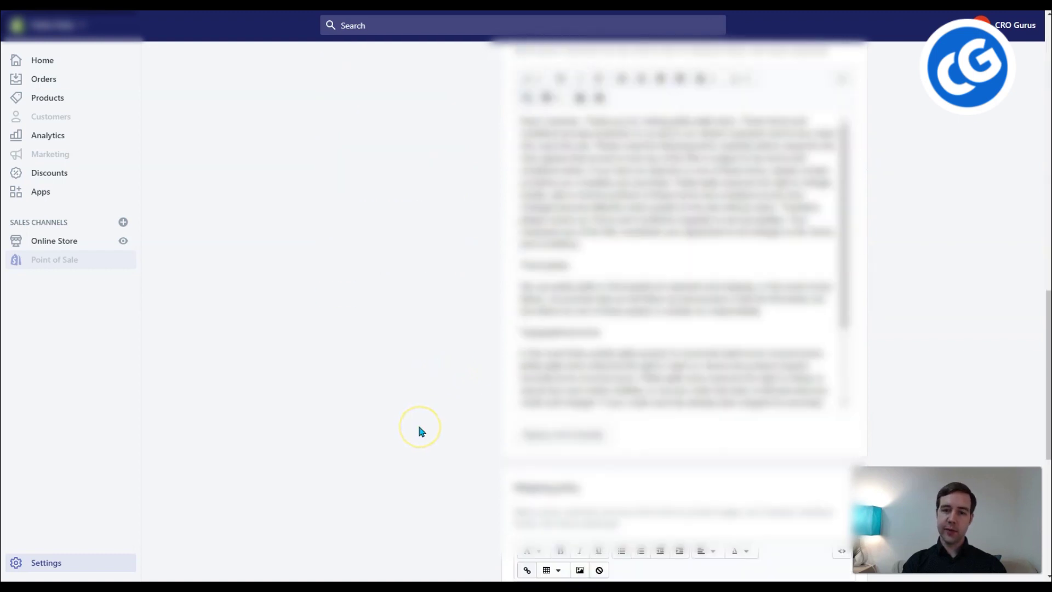
scroll(429, 389, "up", 10)
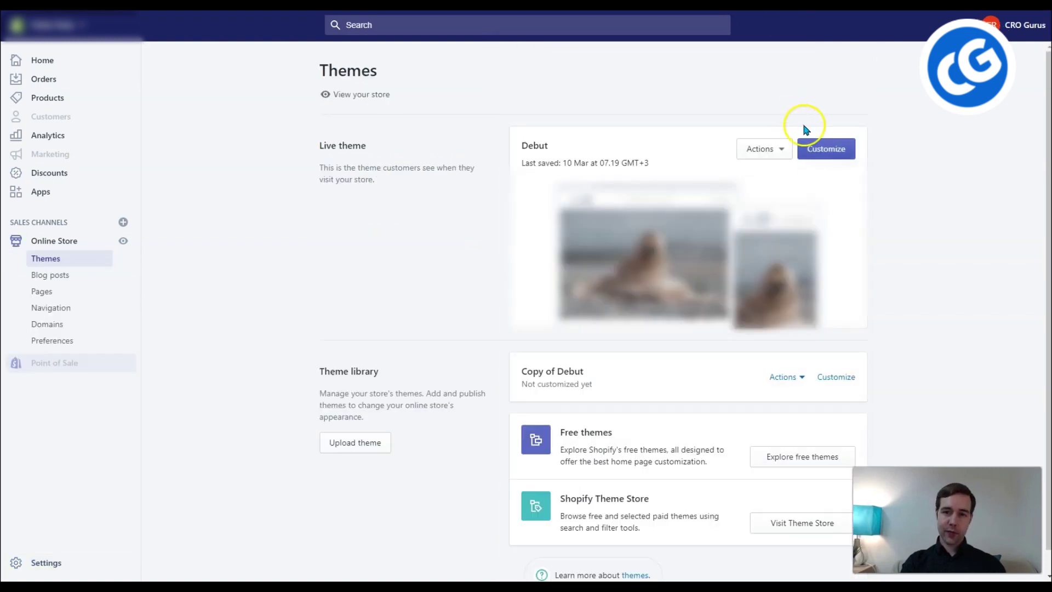
left_click(897, 240)
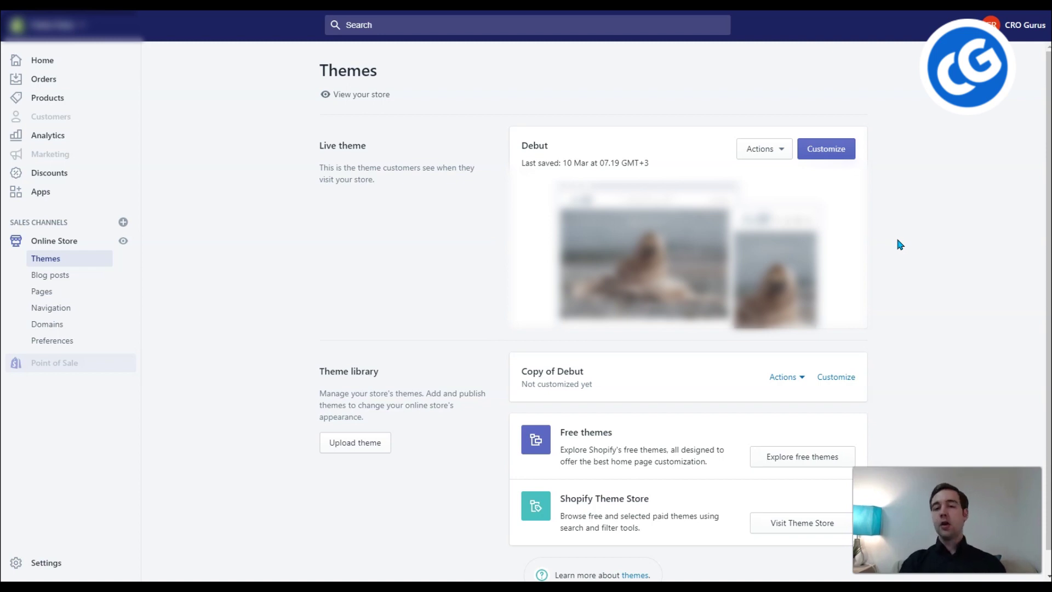
left_click(830, 151)
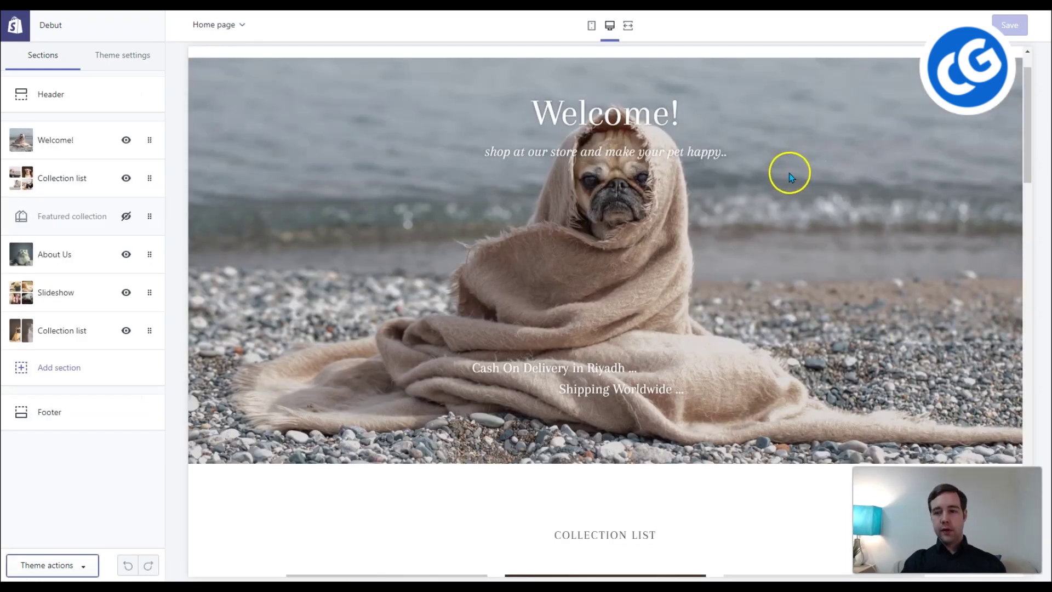
left_click(65, 138)
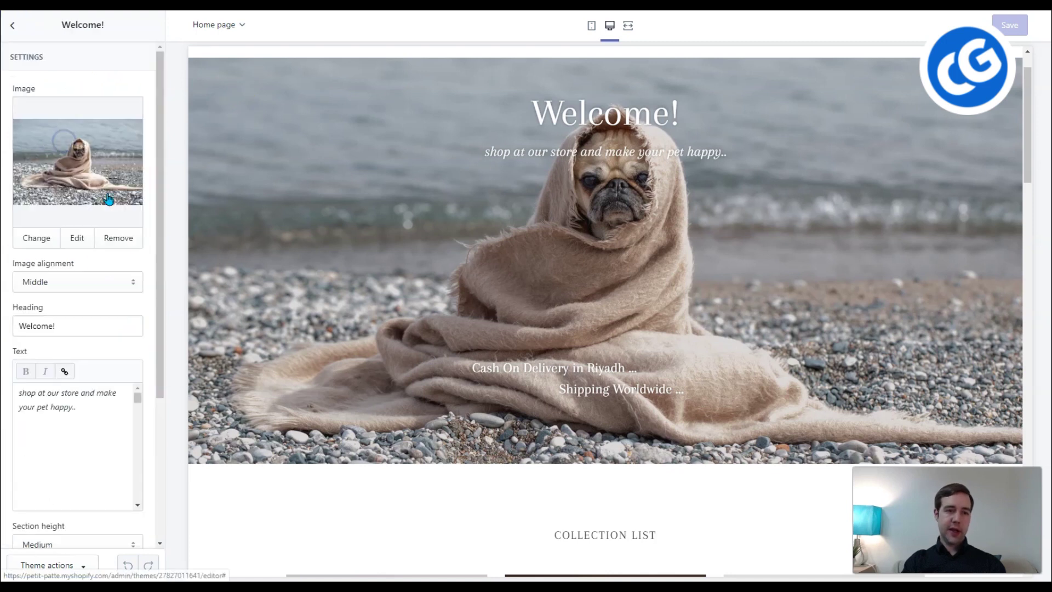
left_click(104, 415)
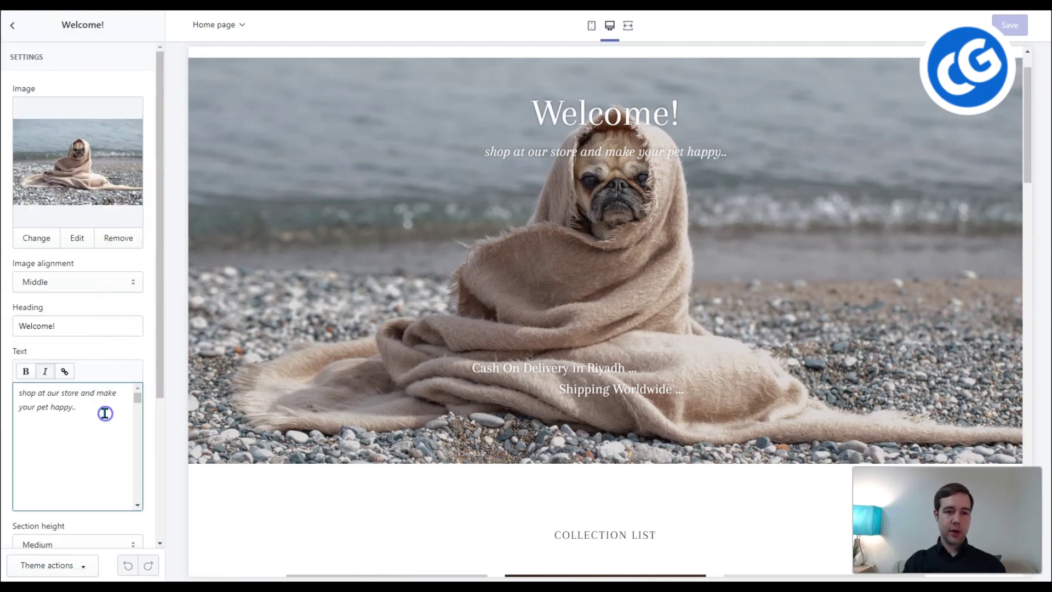
key("ctrl+a")
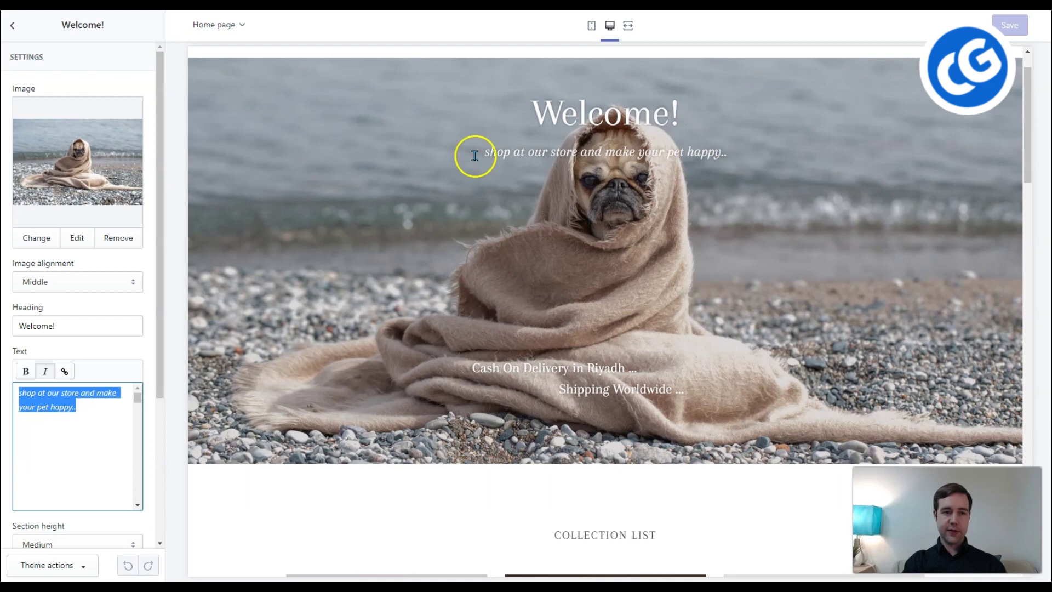
double_click(87, 327)
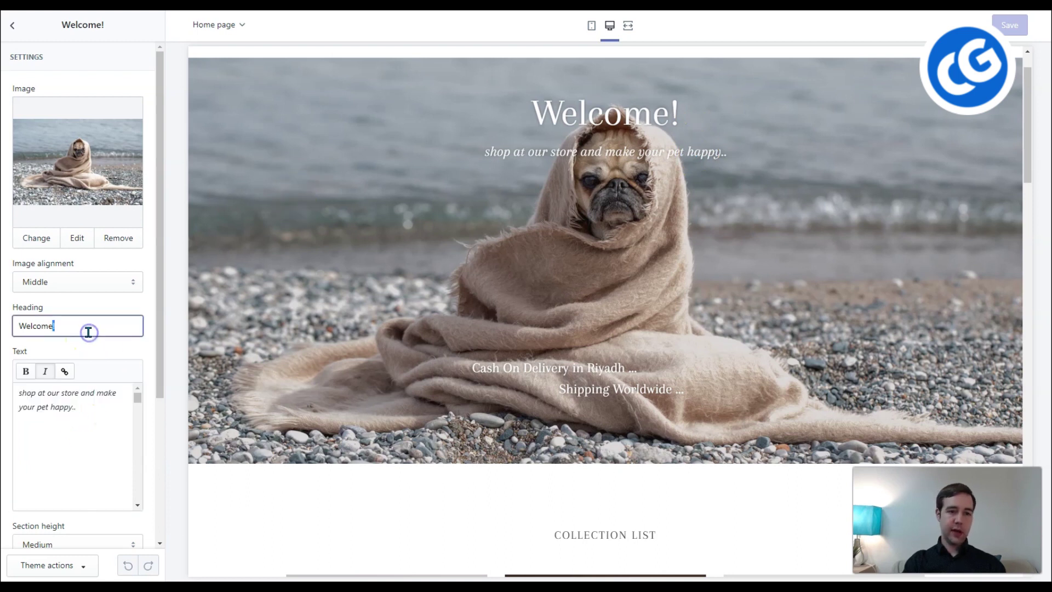
left_click(99, 419)
key("ctrl+a")
key("BackSpace")
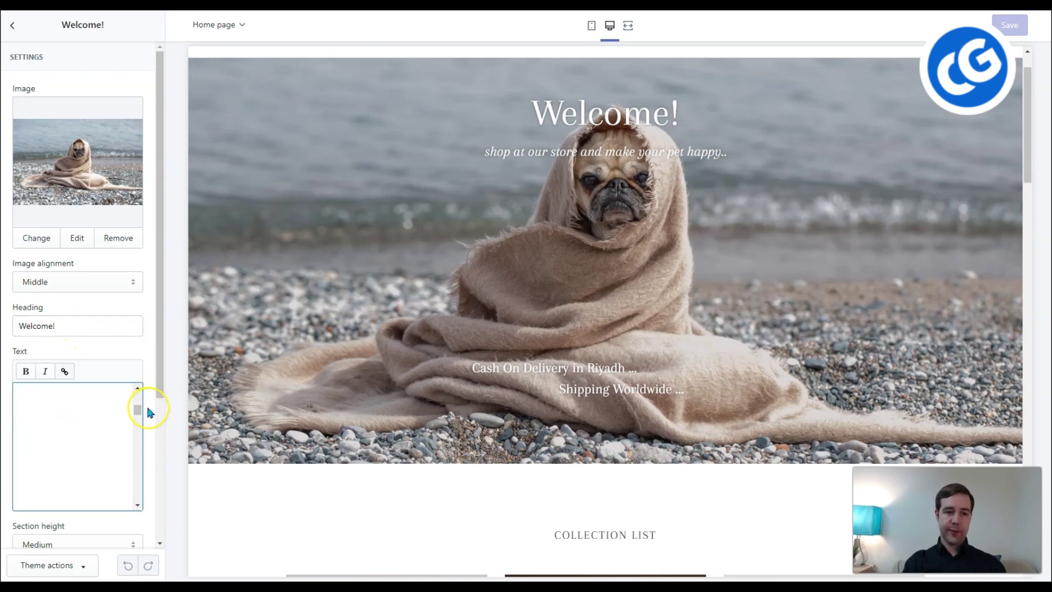
scroll(147, 408, "down", 4)
scroll(147, 408, "up", 4)
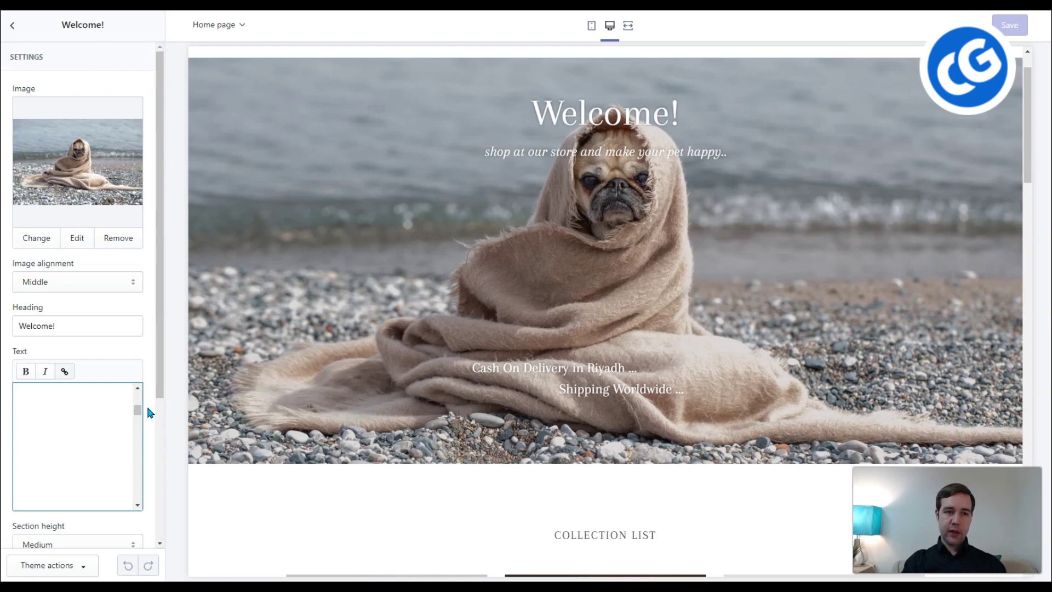
left_click(12, 26)
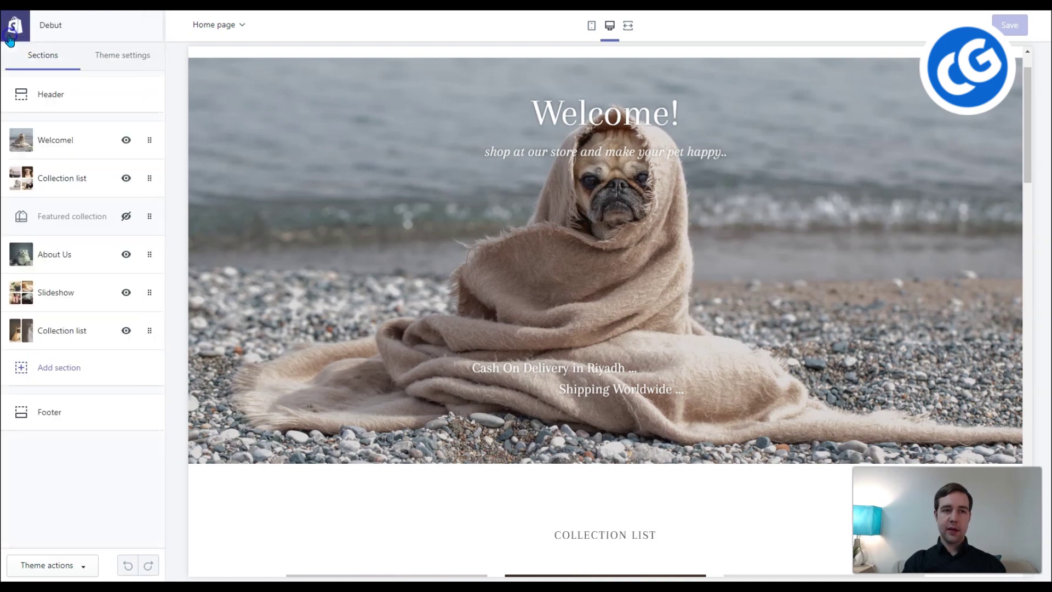
left_click(469, 83)
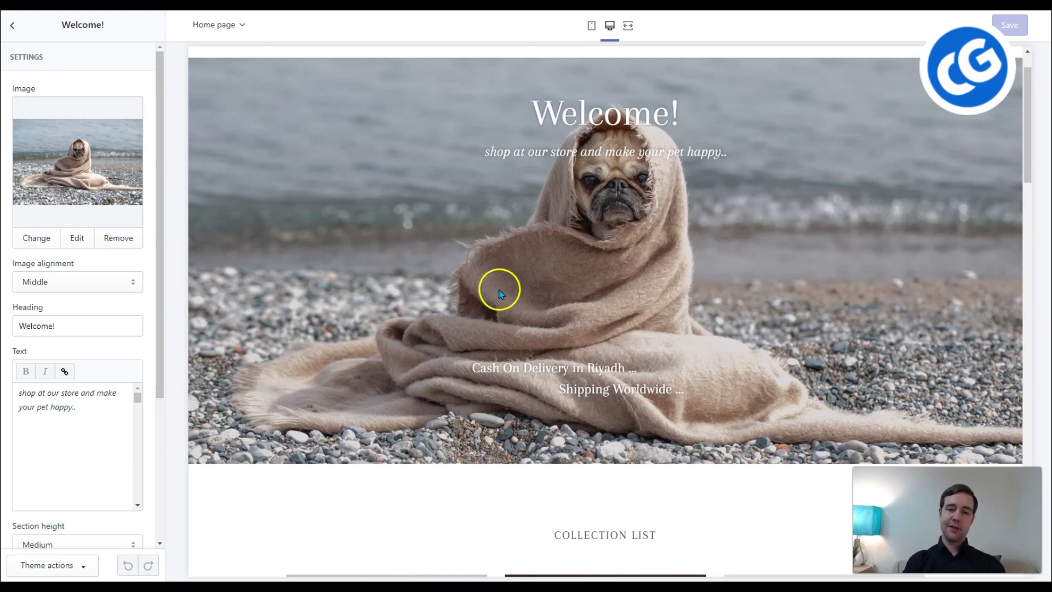
triple_click(558, 366)
left_click(559, 365)
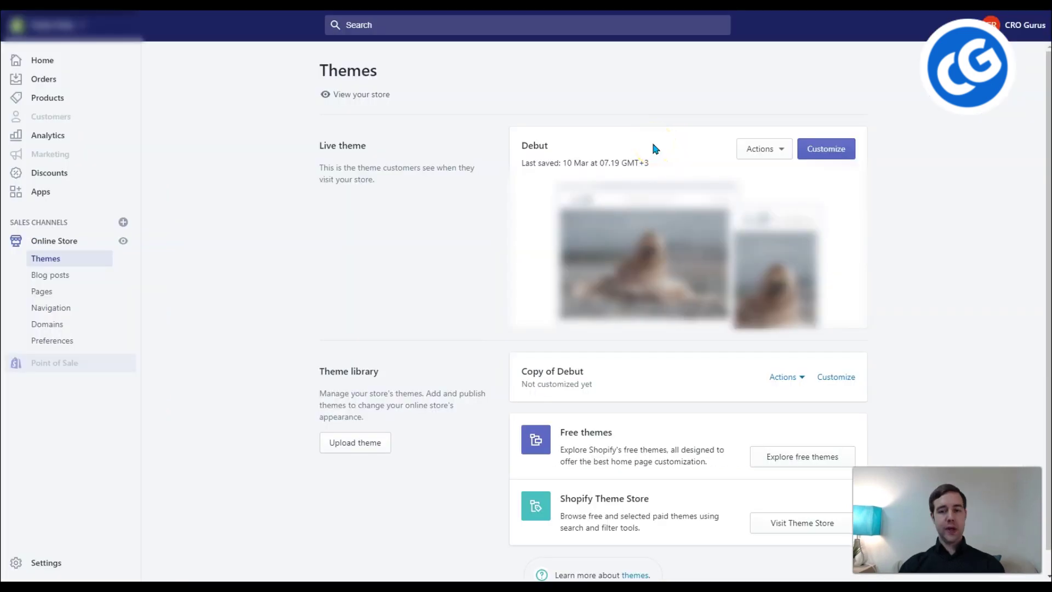
- Open the live Debut theme's code editor and scroll through its files
left_click(761, 150)
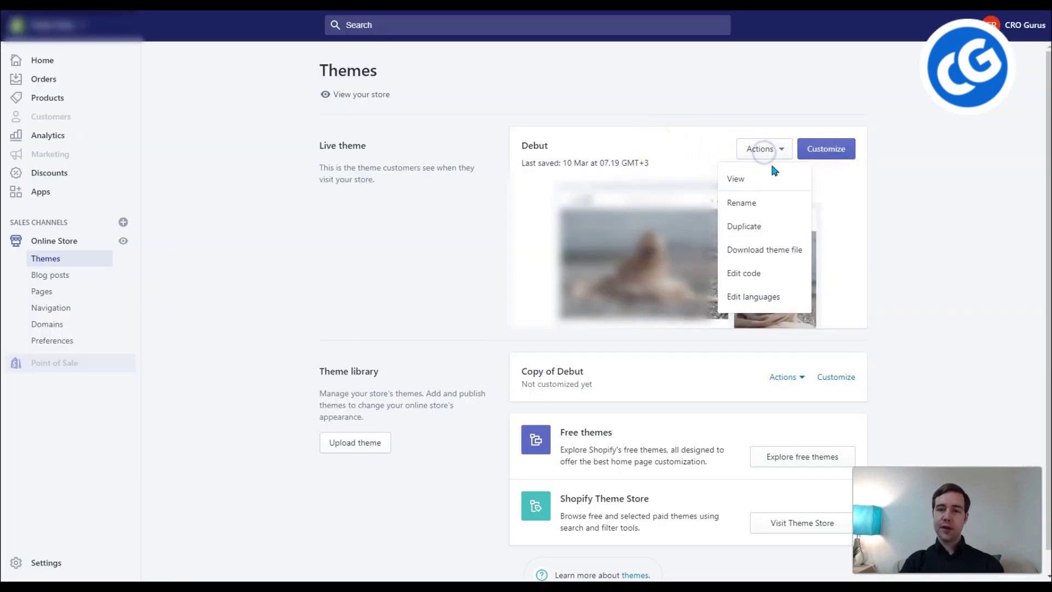
right_click(776, 274)
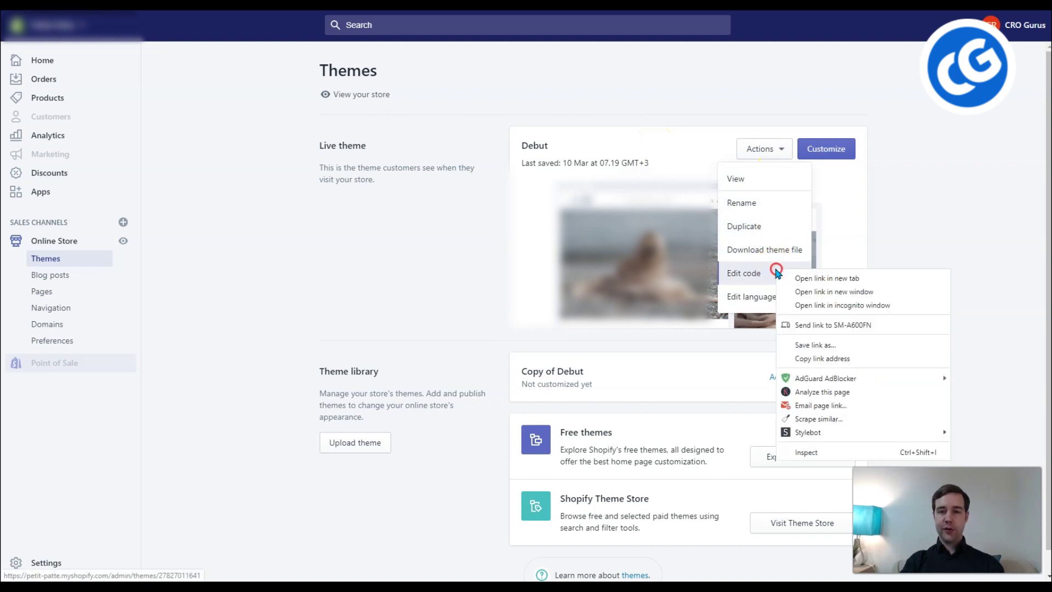
left_click(769, 271)
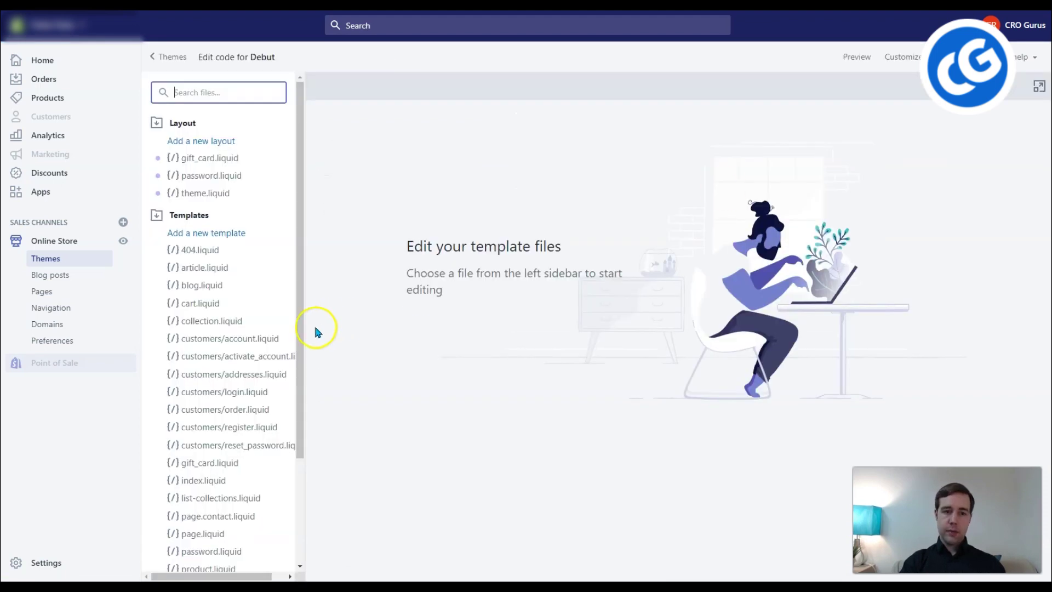
scroll(271, 372, "down", 3)
scroll(270, 371, "up", 3)
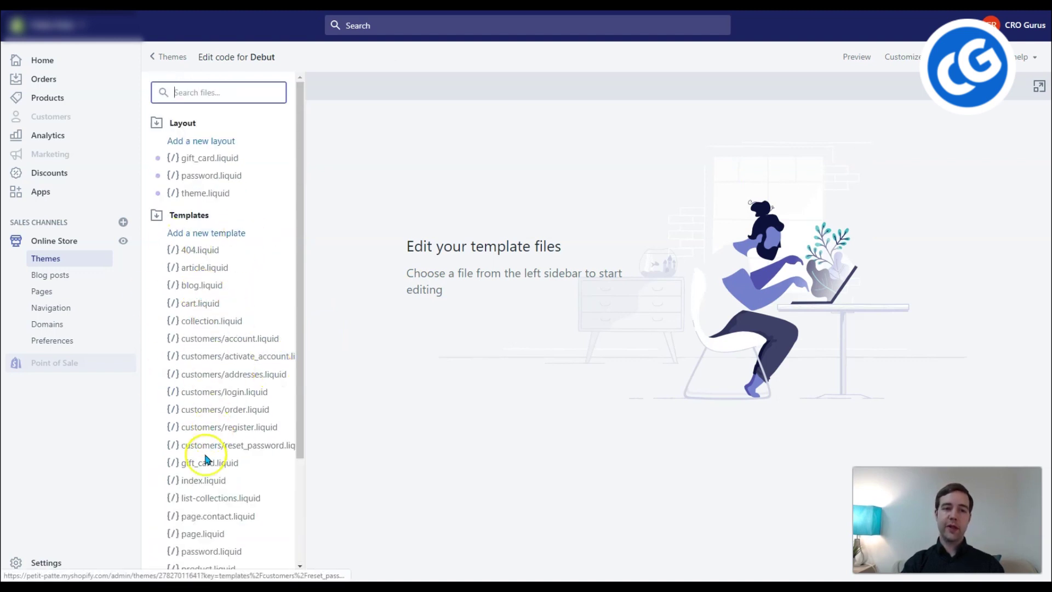
scroll(262, 523, "down", 3)
scroll(257, 400, "up", 3)
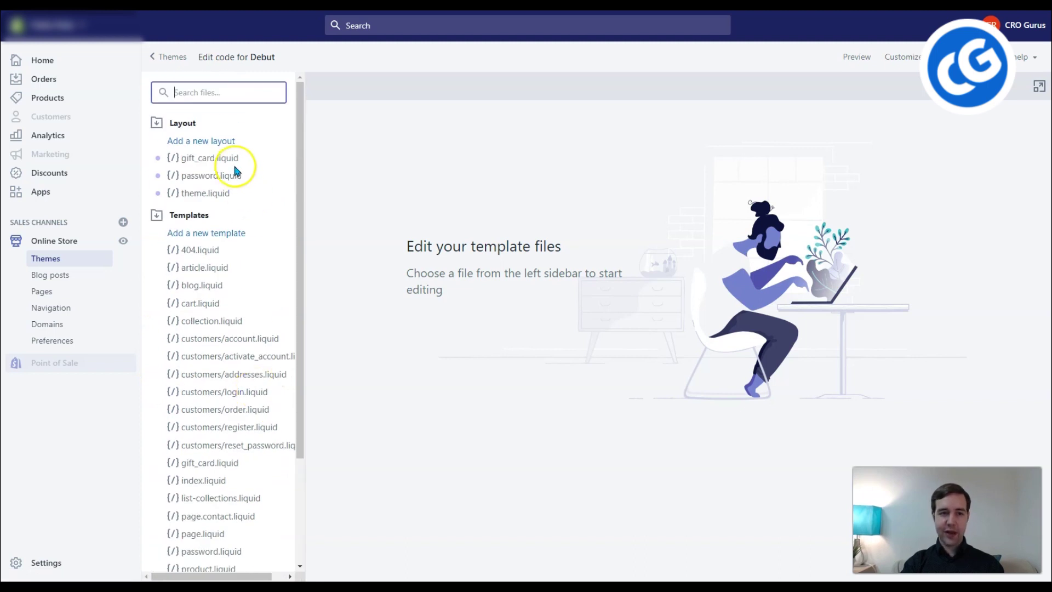
- Try the theme file search, then open the home page in the customizer
left_click(235, 95)
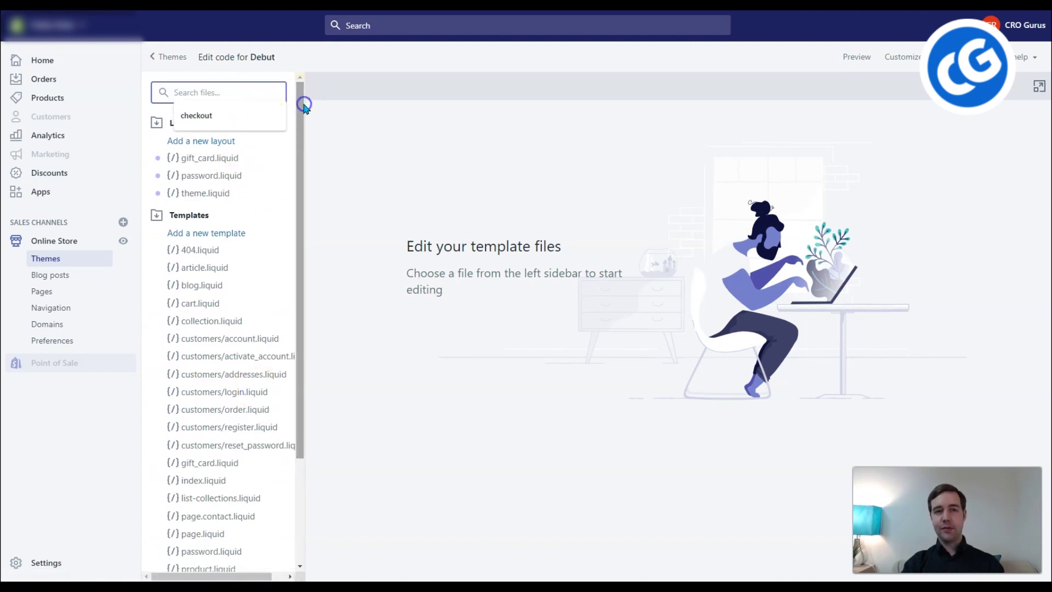
left_click(275, 141)
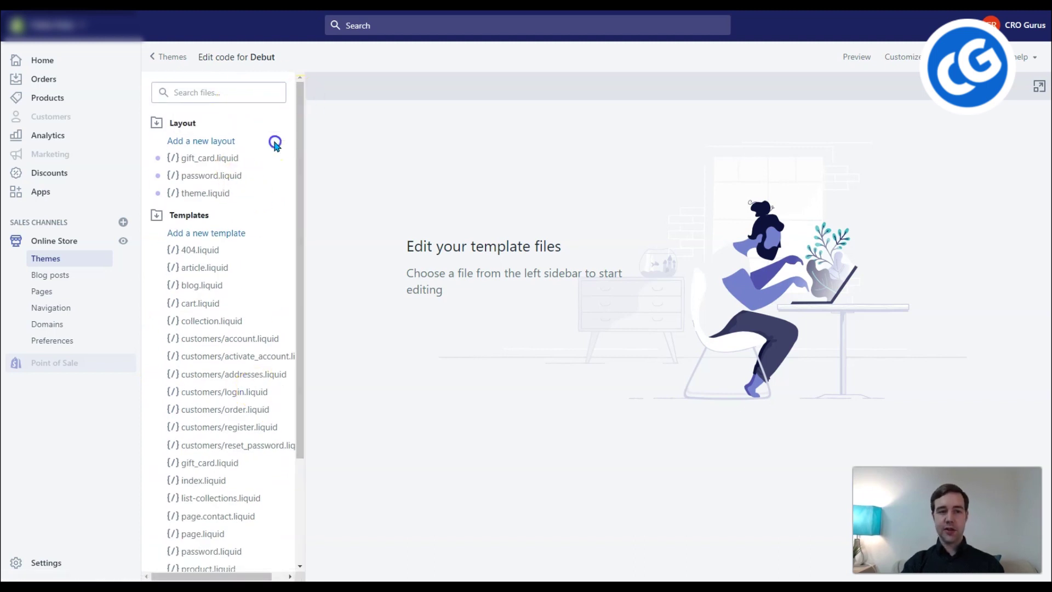
left_click(163, 59)
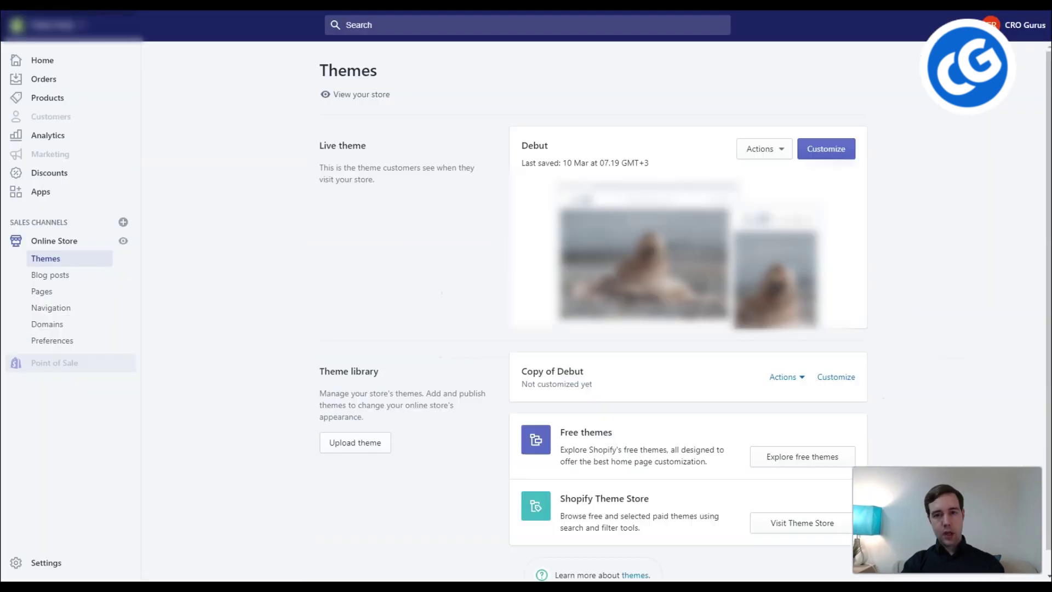
- Request the Debut theme file download by email
left_click(780, 150)
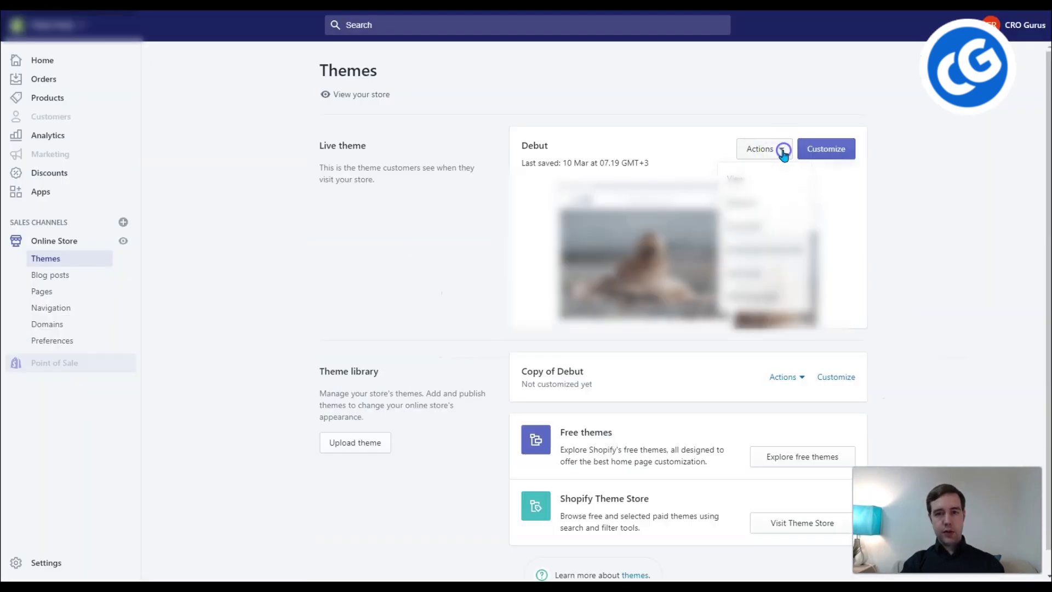
left_click(784, 251)
left_click(664, 332)
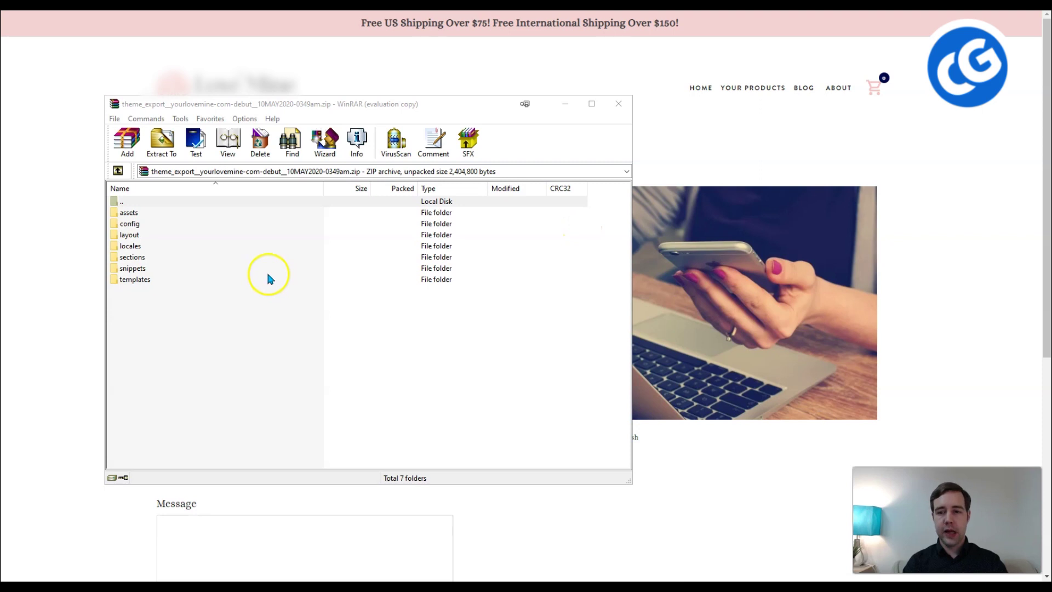
- Inspect the templates folder in WinRAR, then select 'We're here to help!' on the Contact page
right_click(159, 283)
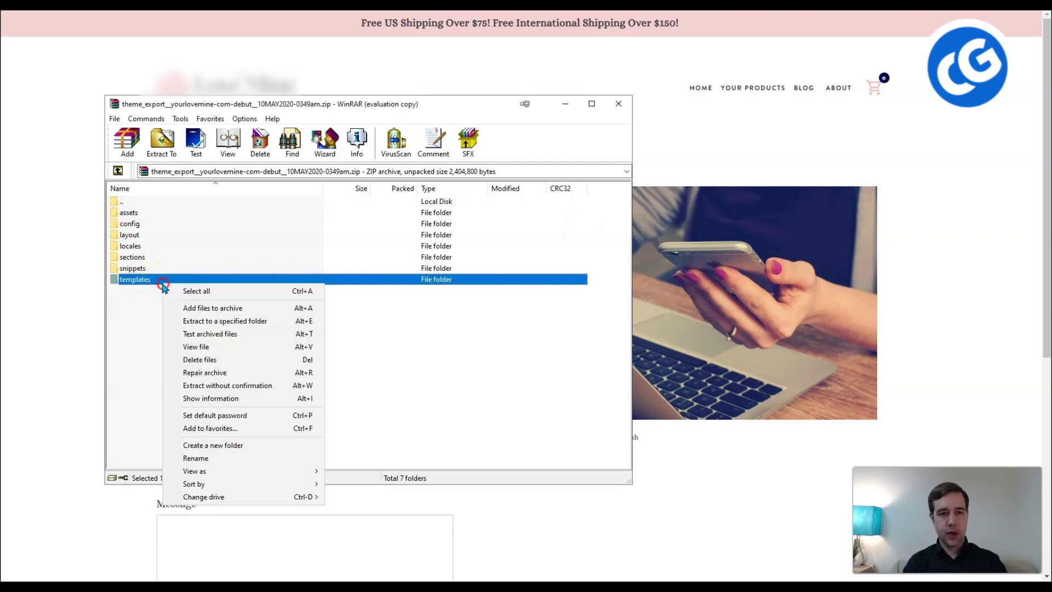
left_click(112, 305)
left_click(64, 305)
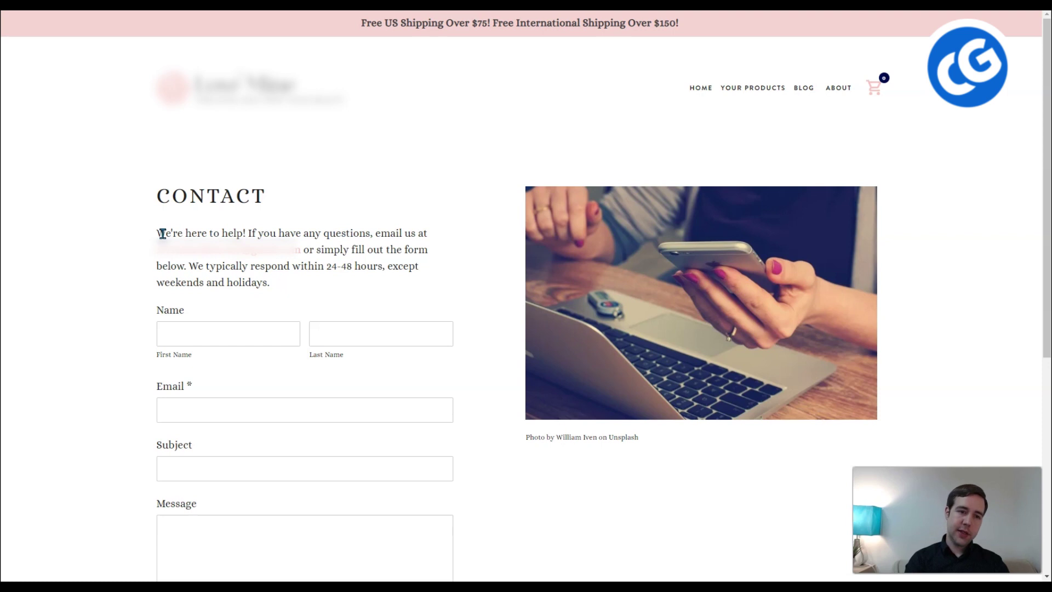
left_click_drag(157, 233, 246, 233)
key("ctrl+c")
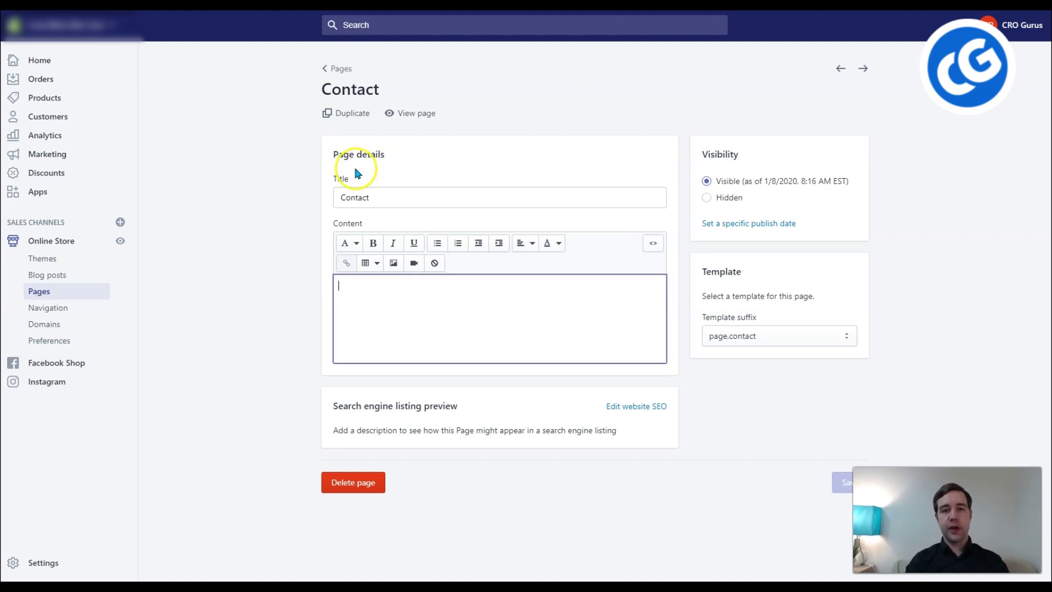
- Confirm the Contact page's Content box is empty by clicking into it and away
left_click(275, 150)
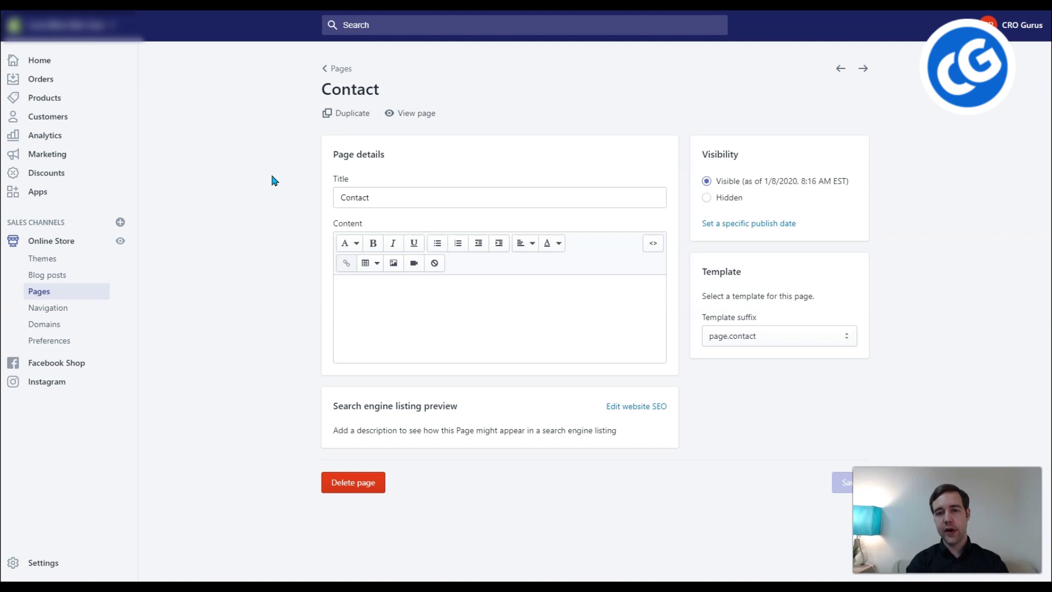
left_click(433, 322)
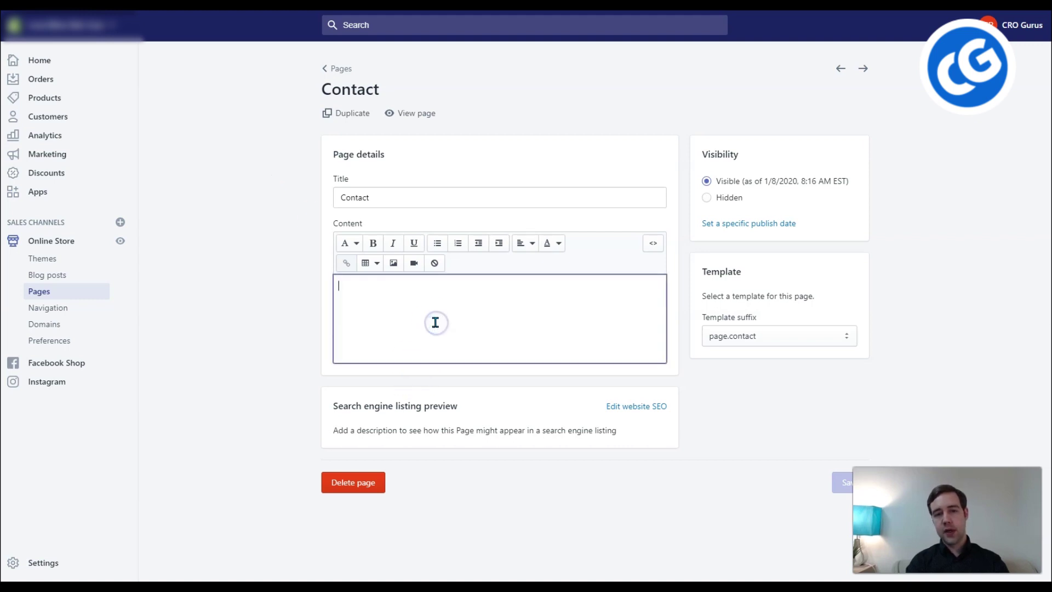
left_click(308, 328)
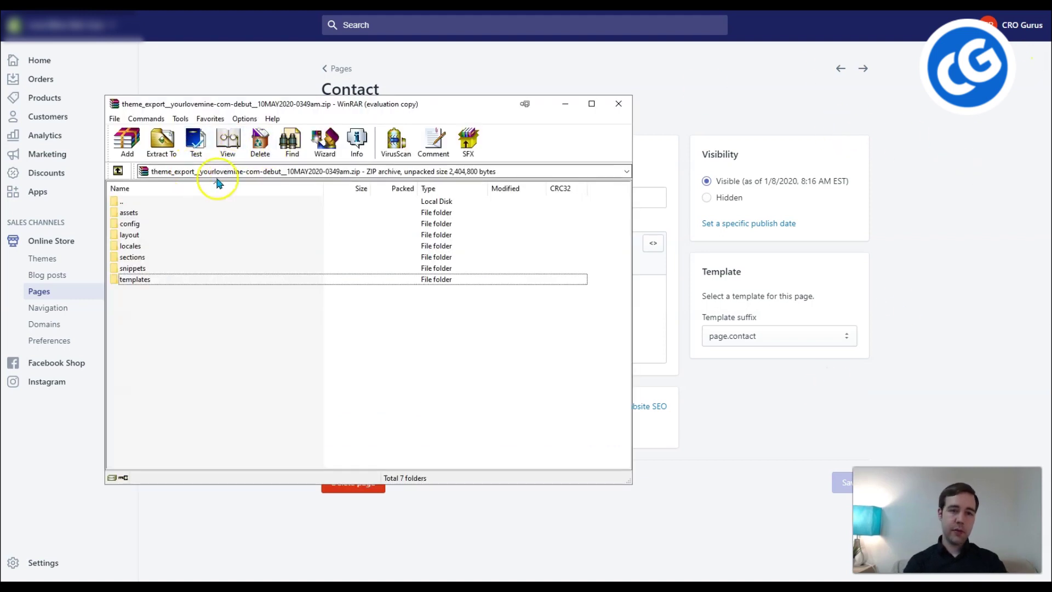
- Search the archive for "We're here to help!" and open templates\page.contact.liquid from the results
left_click(290, 141)
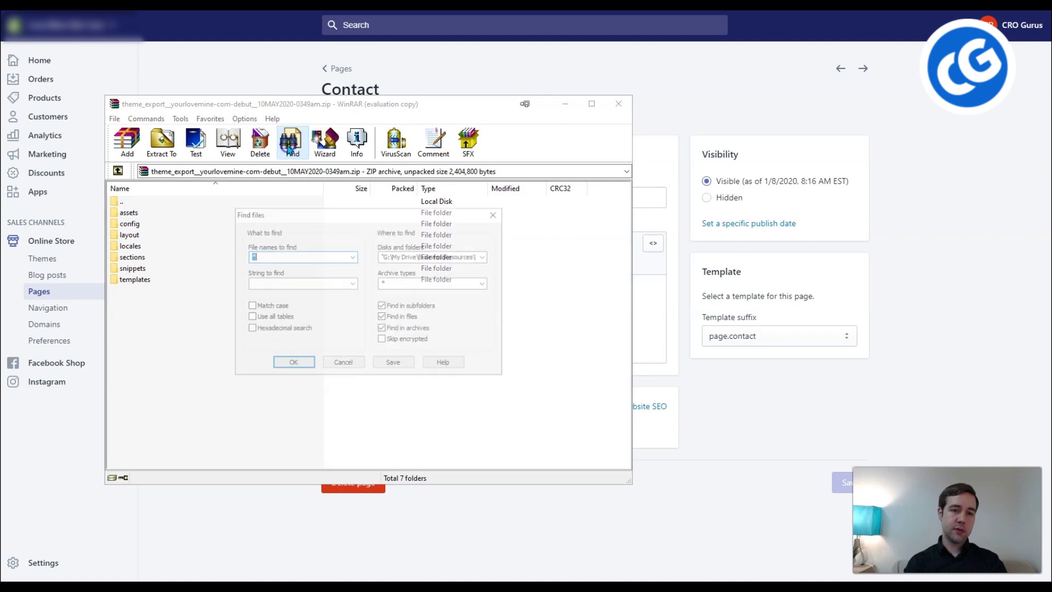
left_click(322, 285)
key("ctrl+v")
left_click(291, 364)
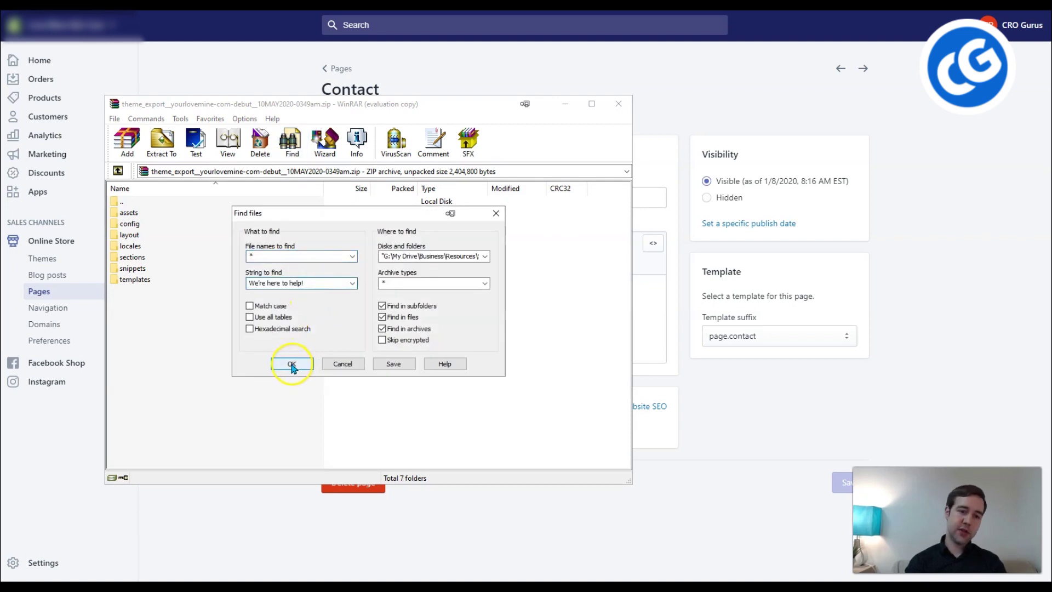
left_click(292, 365)
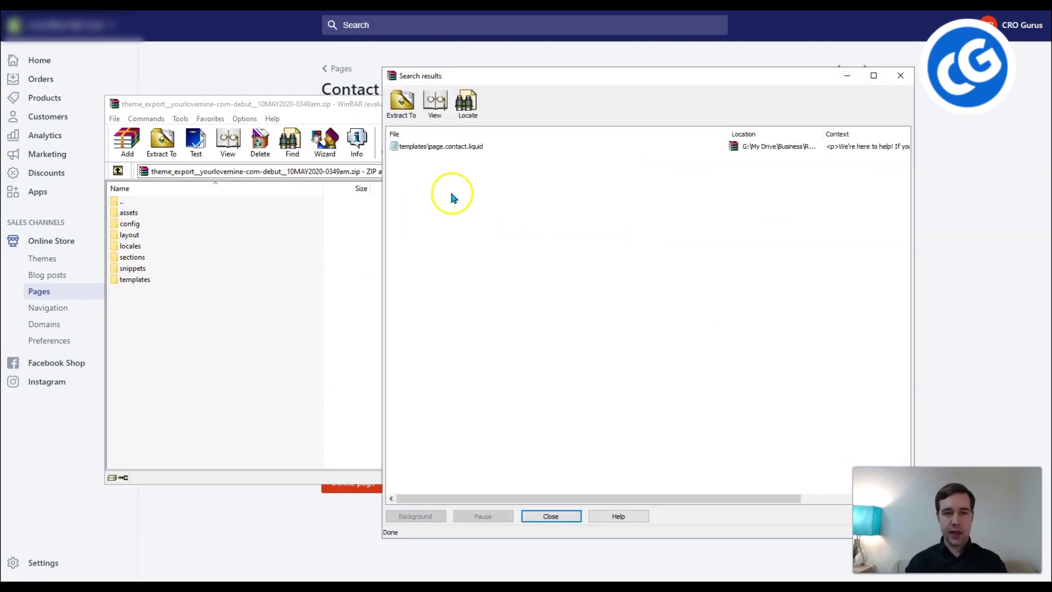
double_click(467, 147)
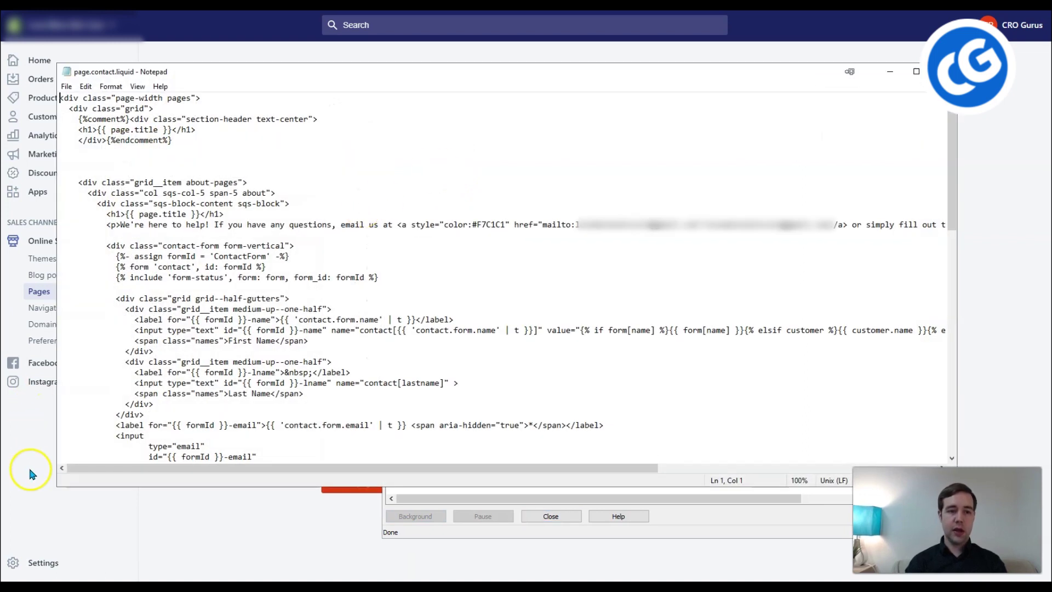
- Copy the phrase 'If you have any questions' from the storefront Contact page
left_click(30, 471)
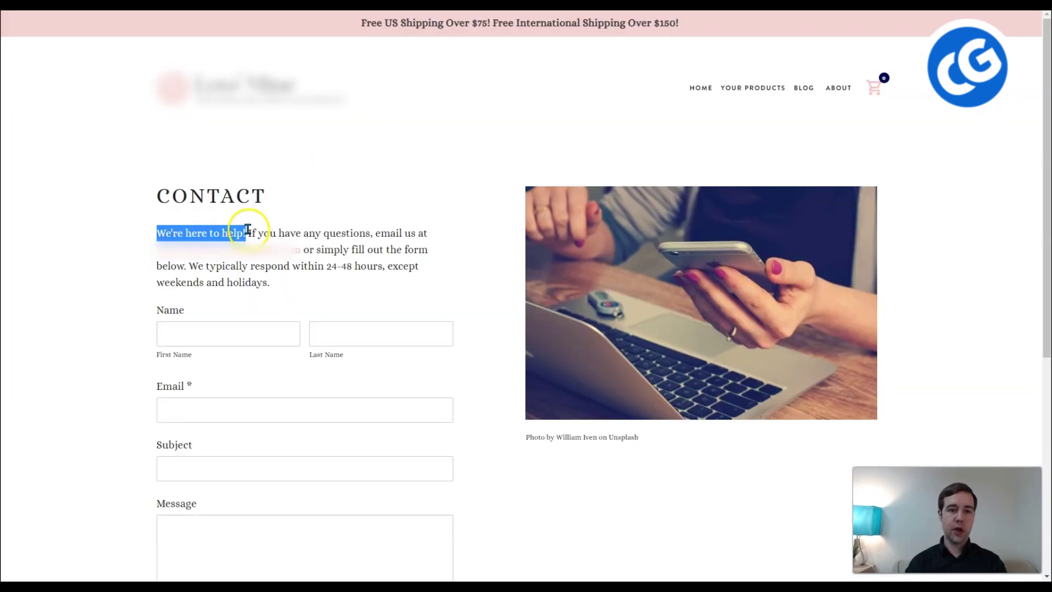
left_click(245, 230)
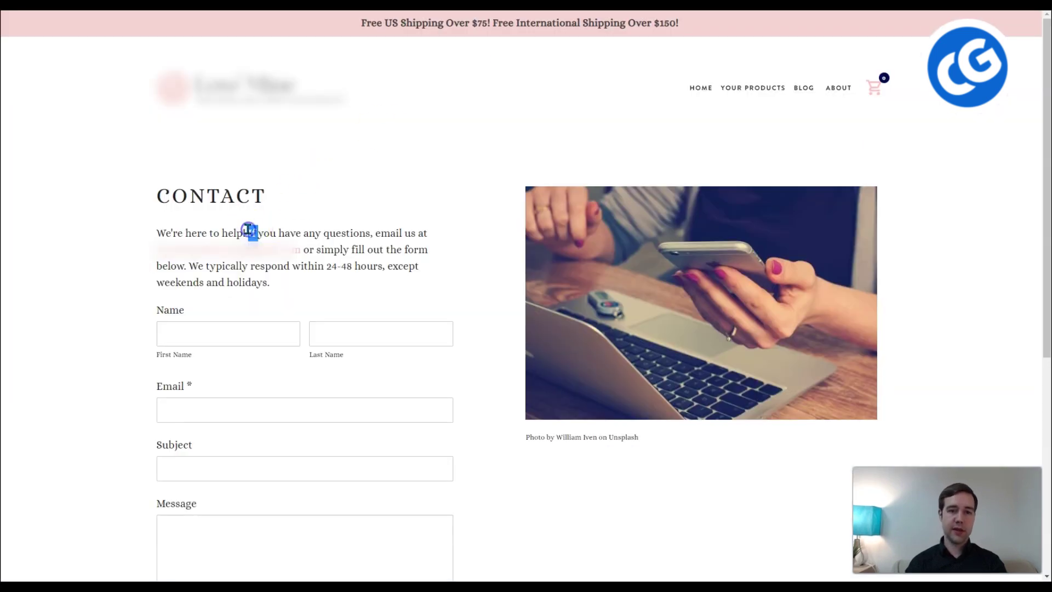
left_click_drag(248, 230, 345, 228)
key("ctrl+c")
key("alt+Tab")
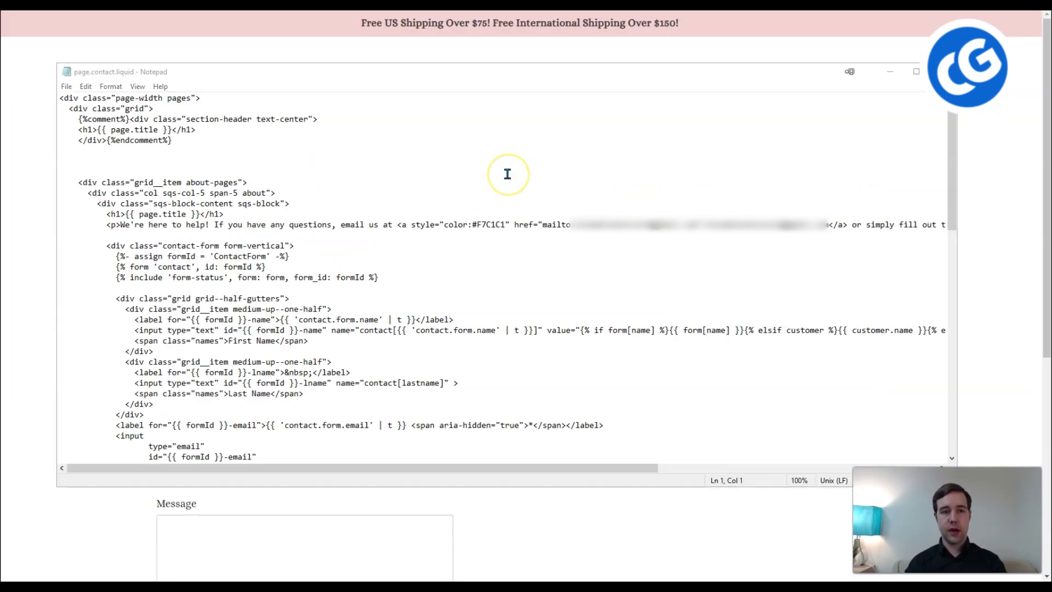
- Find 'If you have any questions' in the contact template and replace it with 'This is the replacement'
left_click(455, 160)
key("ctrl+f")
key("ctrl+v")
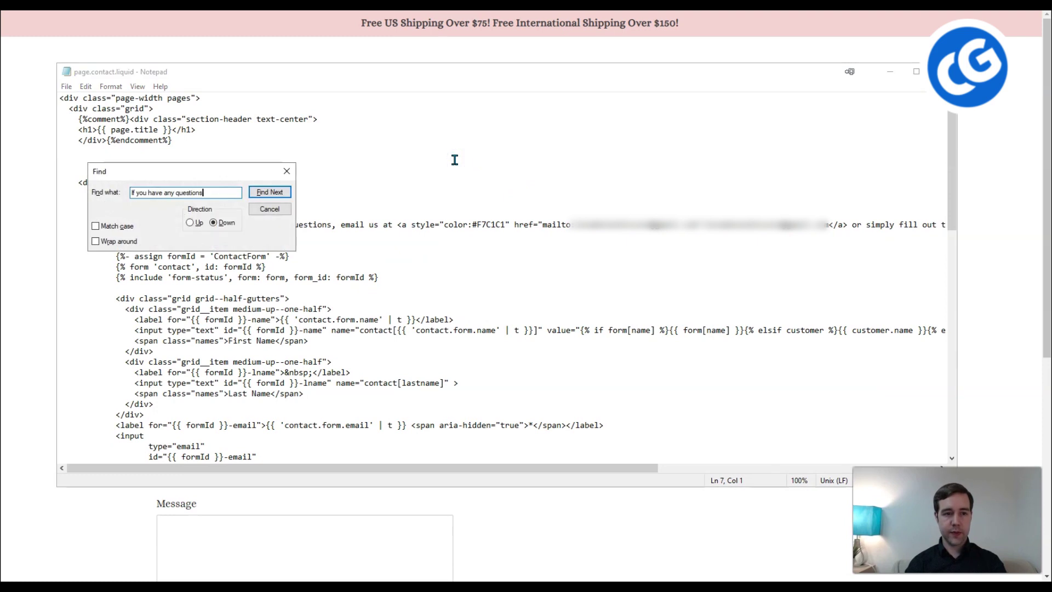
left_click(260, 195)
key("Escape")
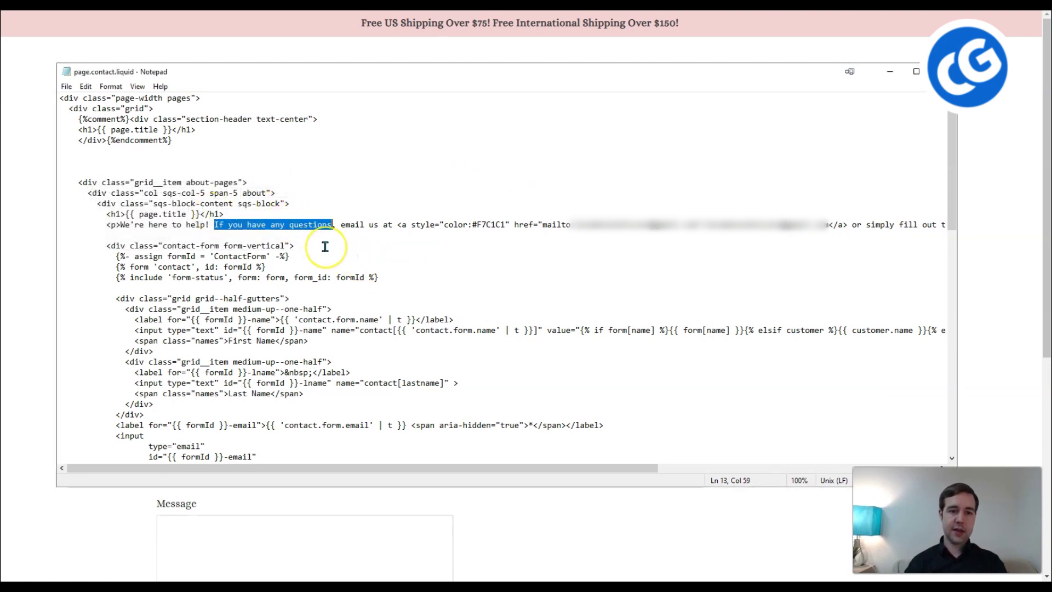
type("This is the ")
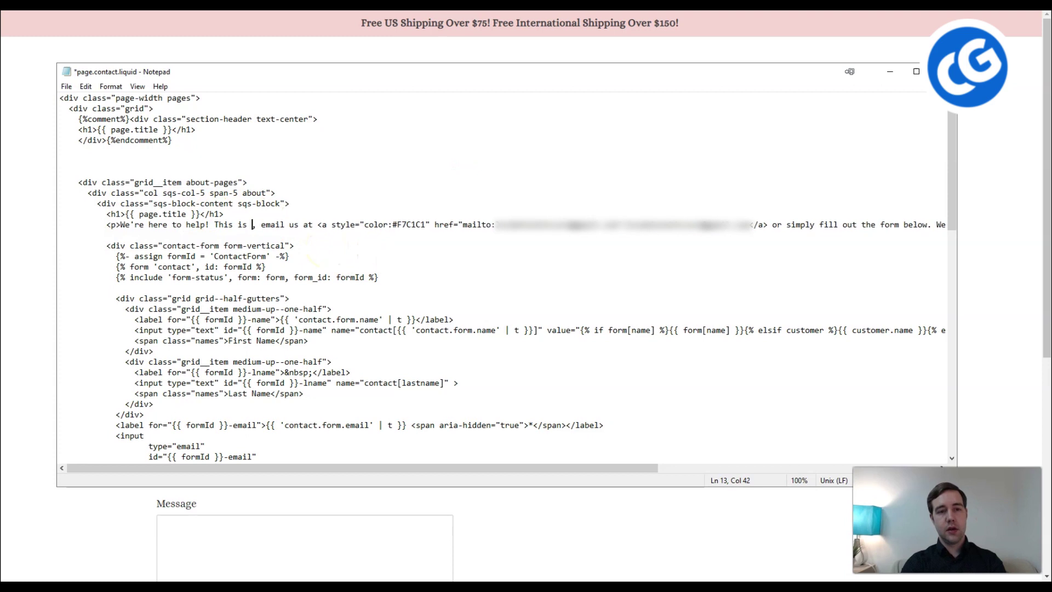
type("replacemnet")
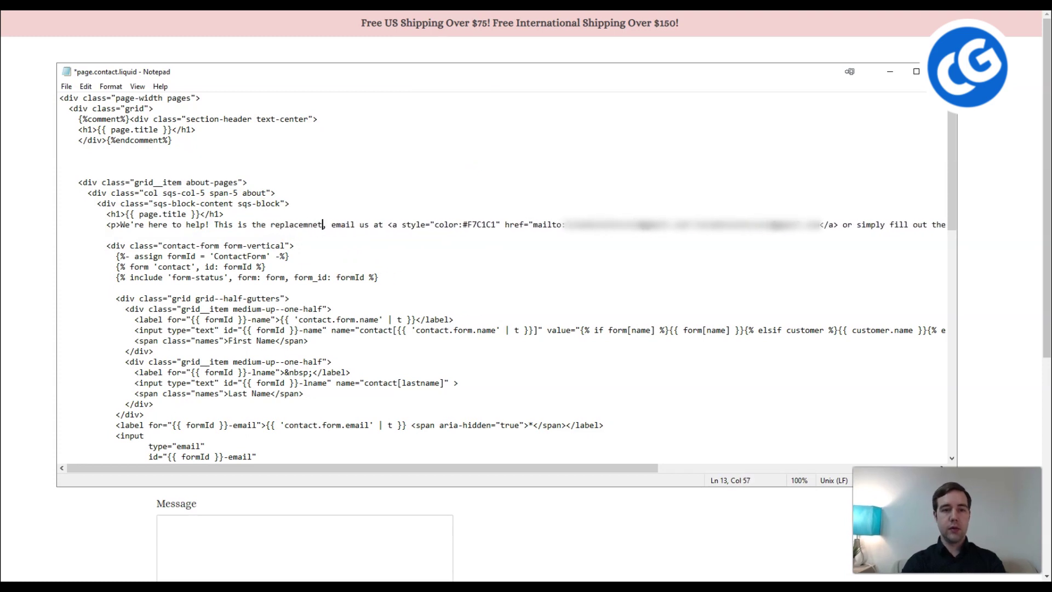
key("BackSpace")
key("BackSpace")
key("BackSpace")
type("ent")
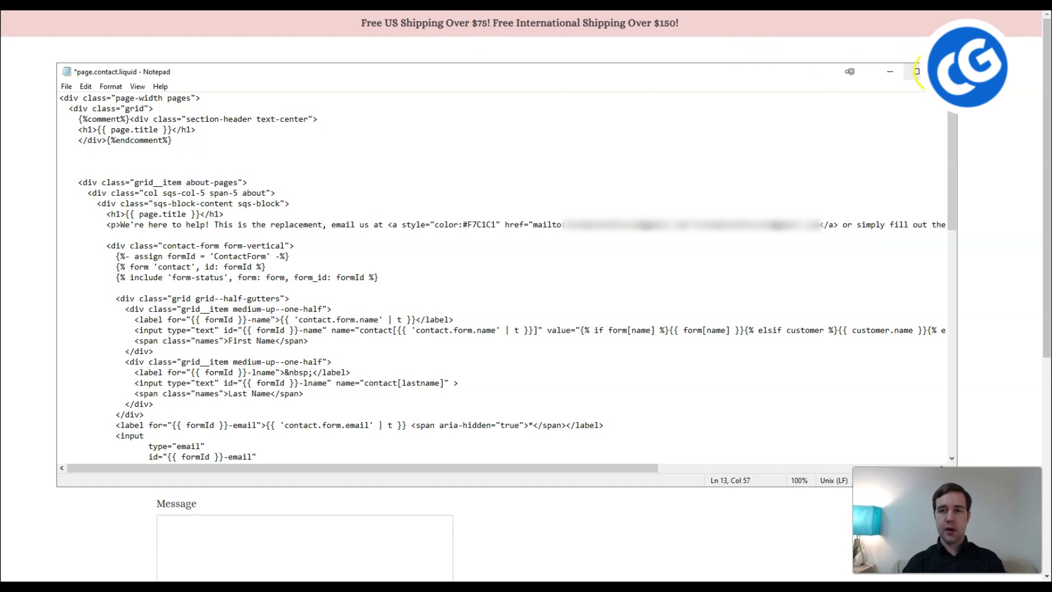
- Close Notepad and discard the template edit without saving
left_click(942, 71)
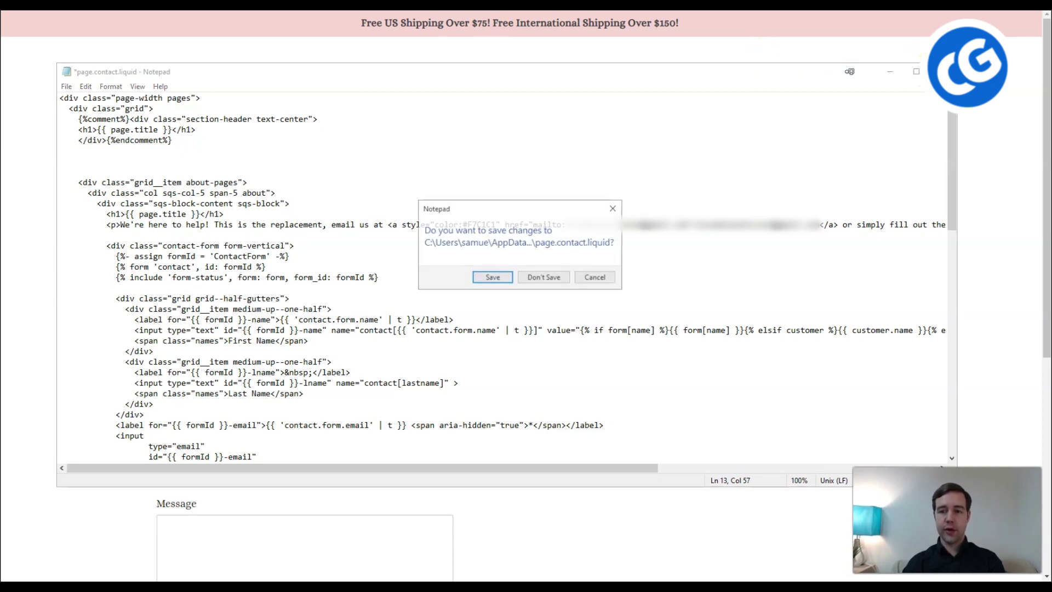
left_click(549, 277)
left_click(893, 124)
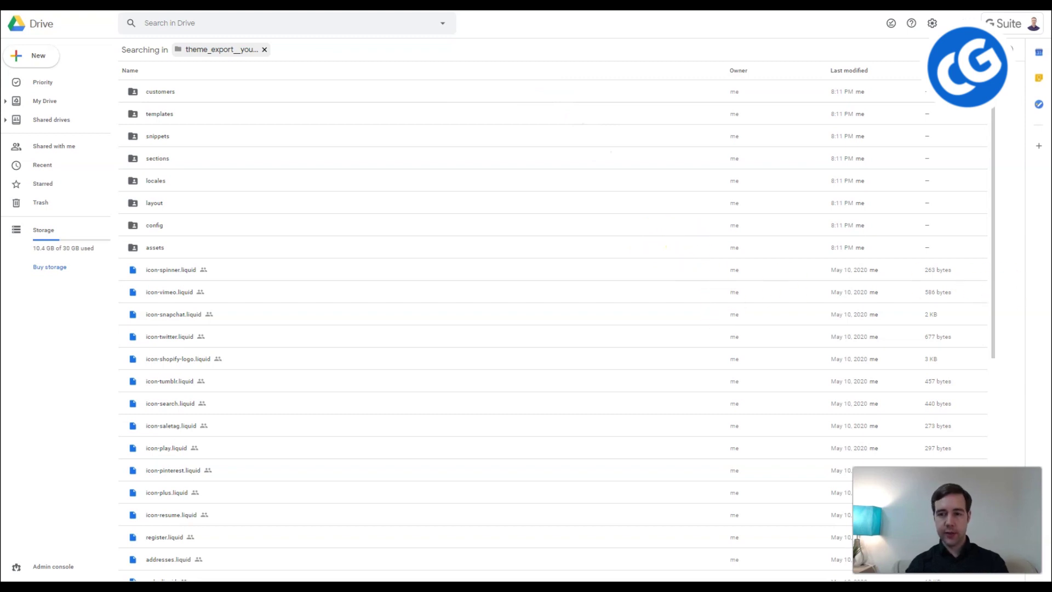
key("alt+Tab")
left_click(636, 115)
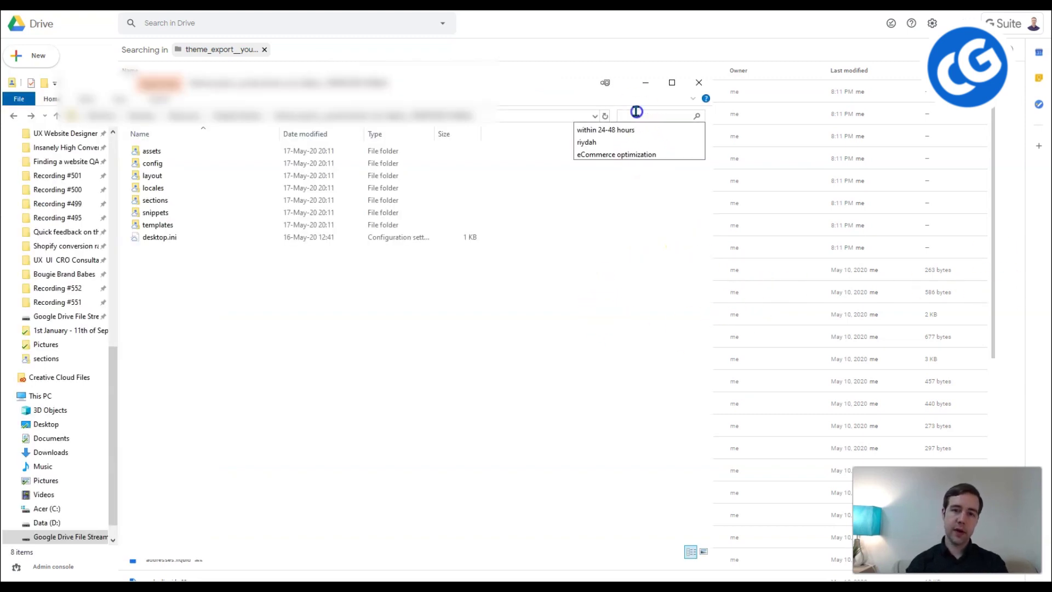
left_click(625, 243)
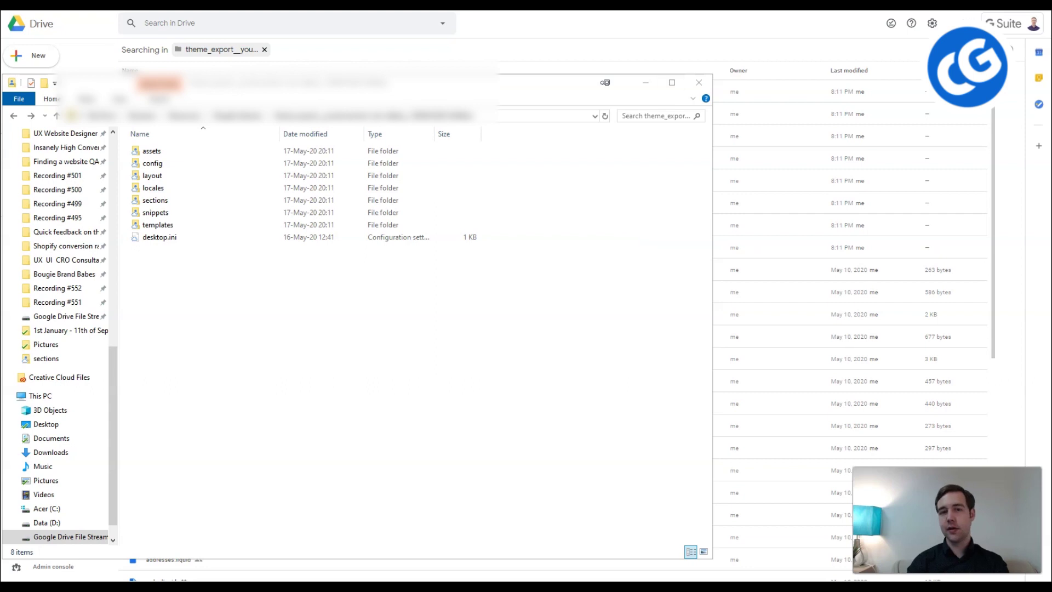
left_click(640, 25)
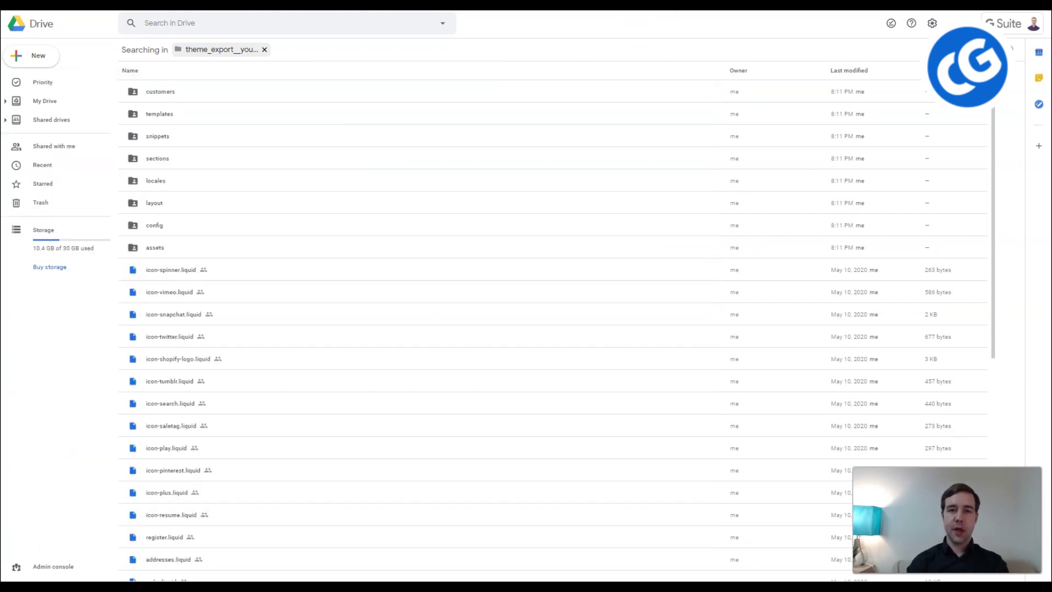